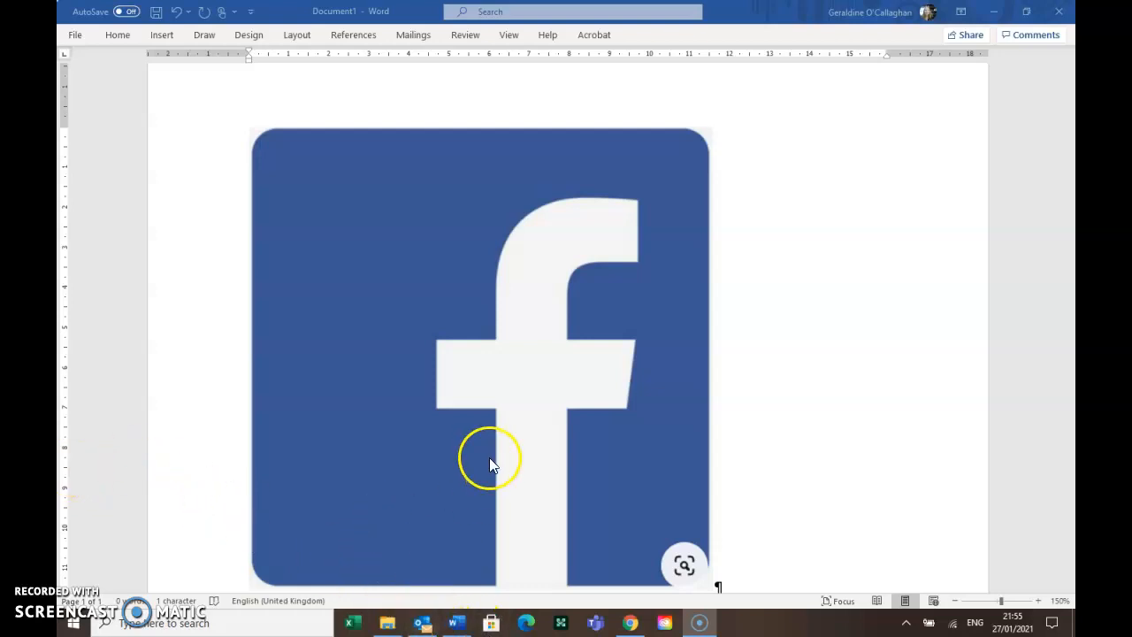
From the Facebook profile in Chrome, choose Page from the Create menu
{"action": "left_click", "coordinate": [630, 622]}
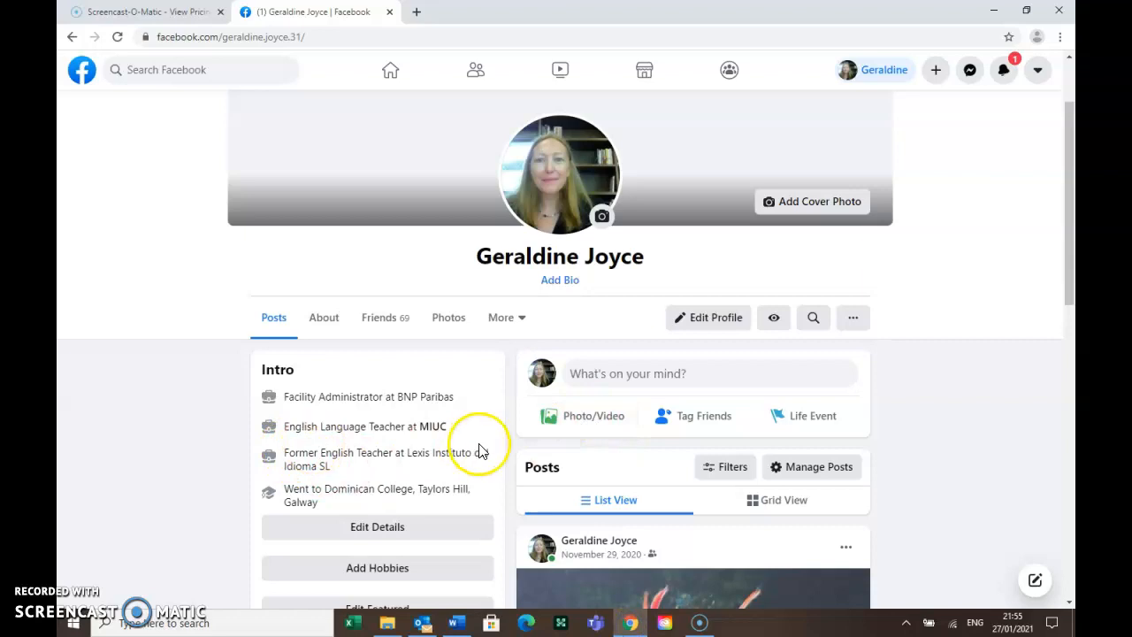
{"action": "scroll", "coordinate": [480, 451], "scroll_direction": "up", "scroll_amount": 2}
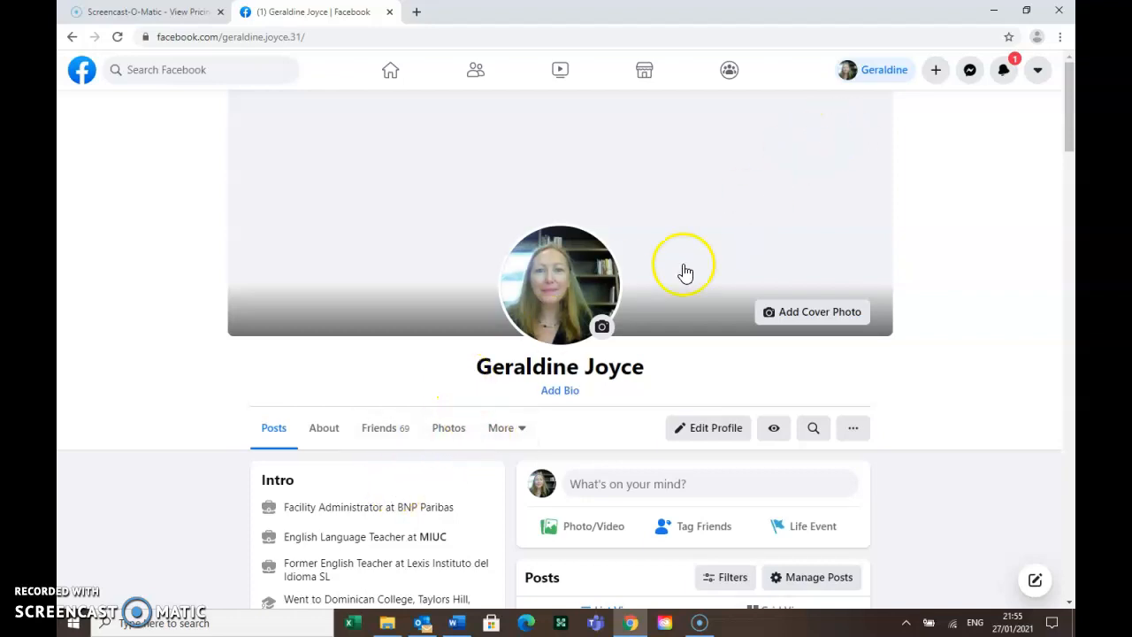
{"action": "left_click", "coordinate": [935, 75]}
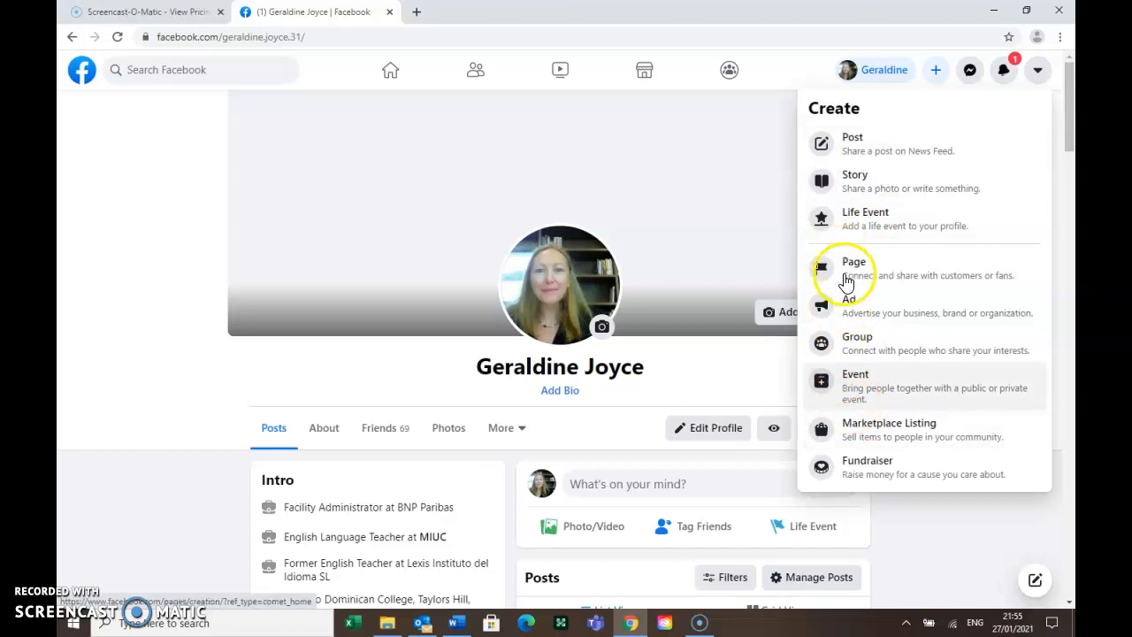
{"action": "left_click", "coordinate": [846, 274]}
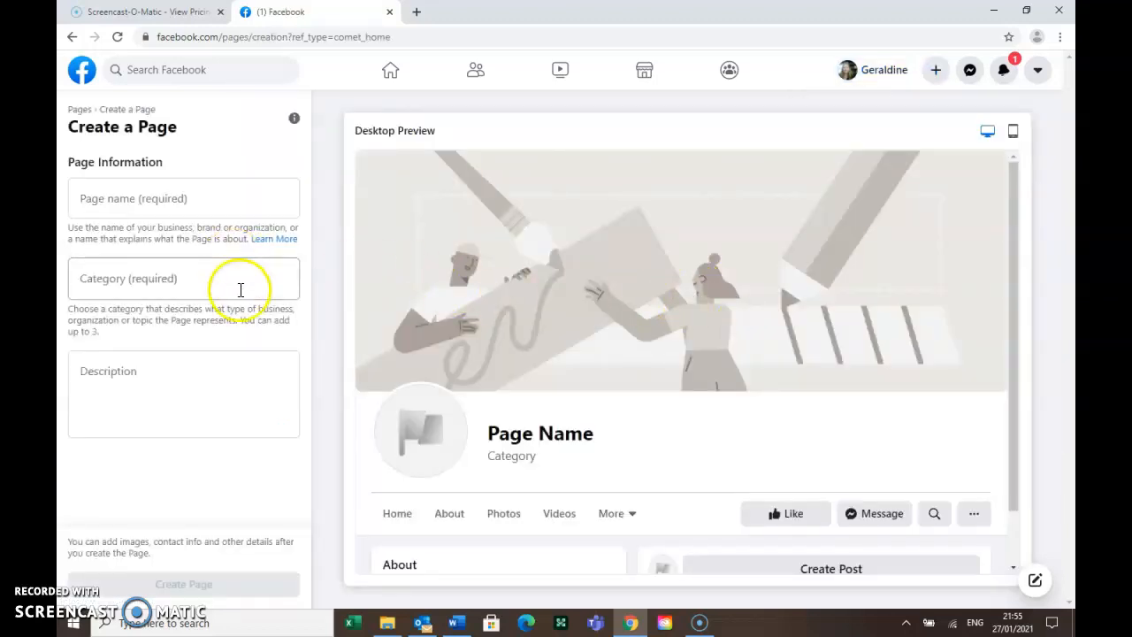
Name the new Page 'Loving Connemara 2'
{"action": "left_click", "coordinate": [204, 197]}
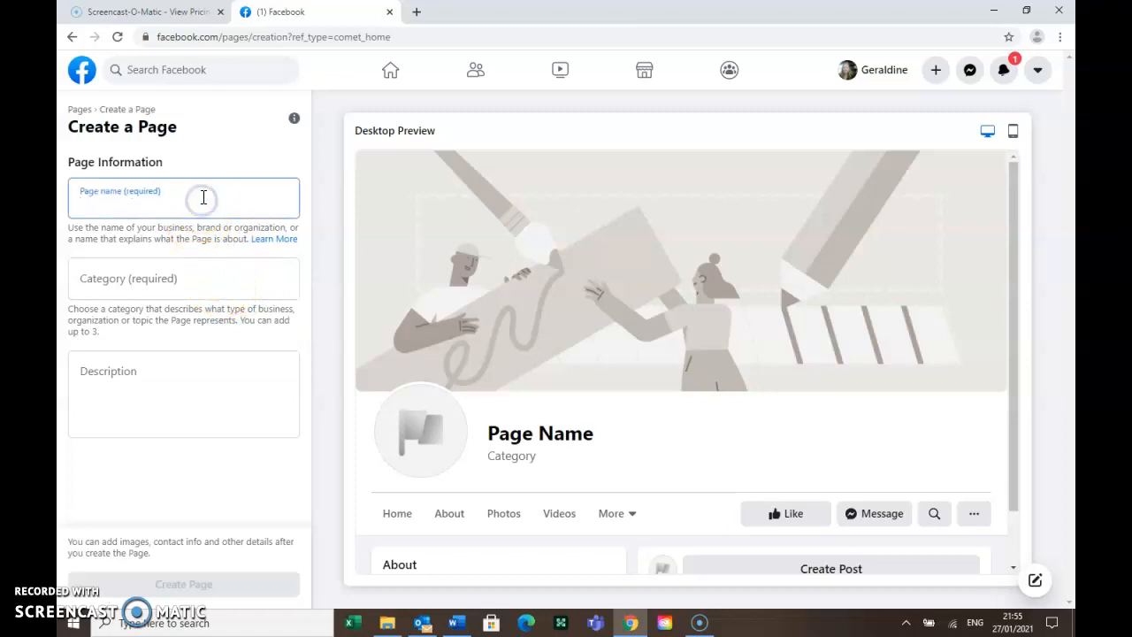
{"action": "type", "text": "Connema"}
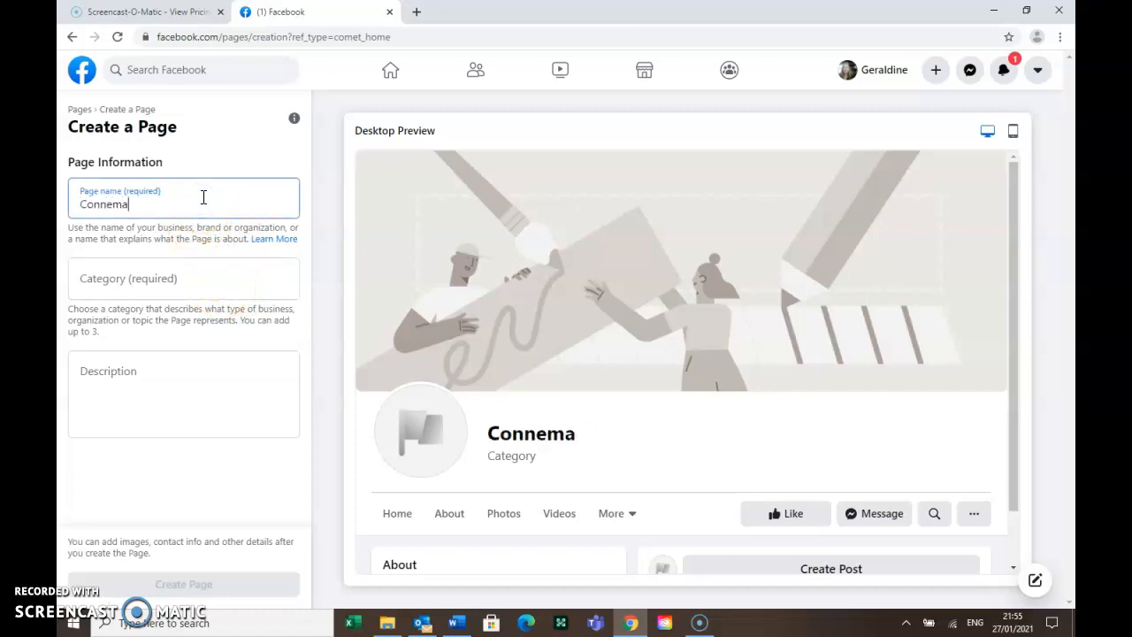
{"action": "type", "text": "ra"}
{"action": "left_click", "coordinate": [80, 206]}
{"action": "type", "text": "Loving"}
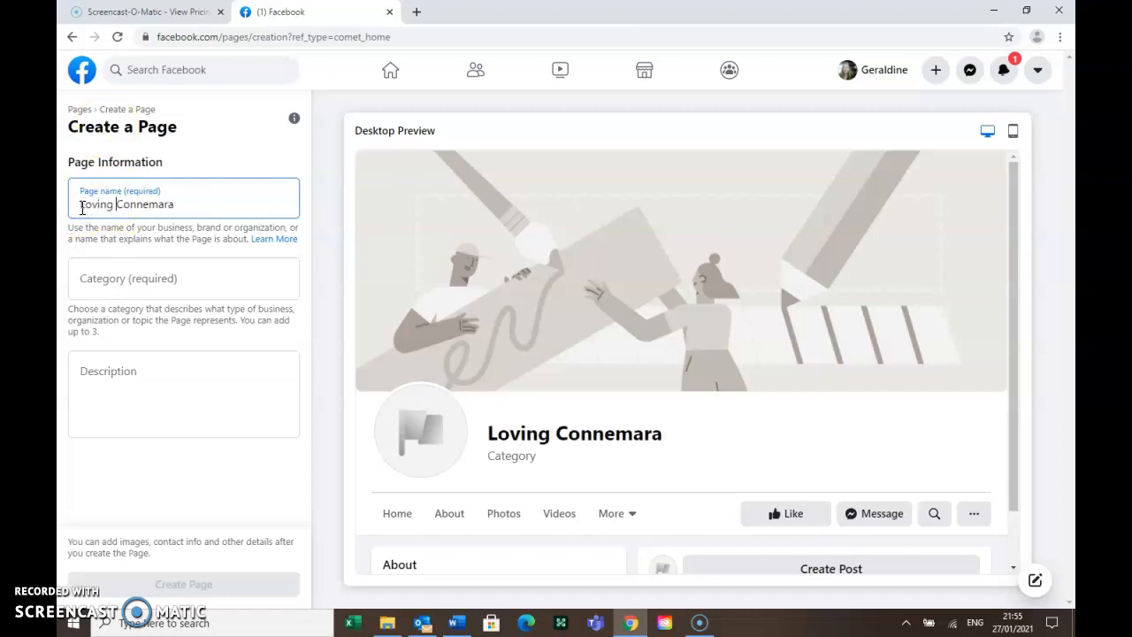
{"action": "left_click", "coordinate": [194, 205]}
Add the categories Clothing Store, Accessories and Apparel & Clothing
{"action": "left_click", "coordinate": [170, 266]}
{"action": "type", "text": "cloth"}
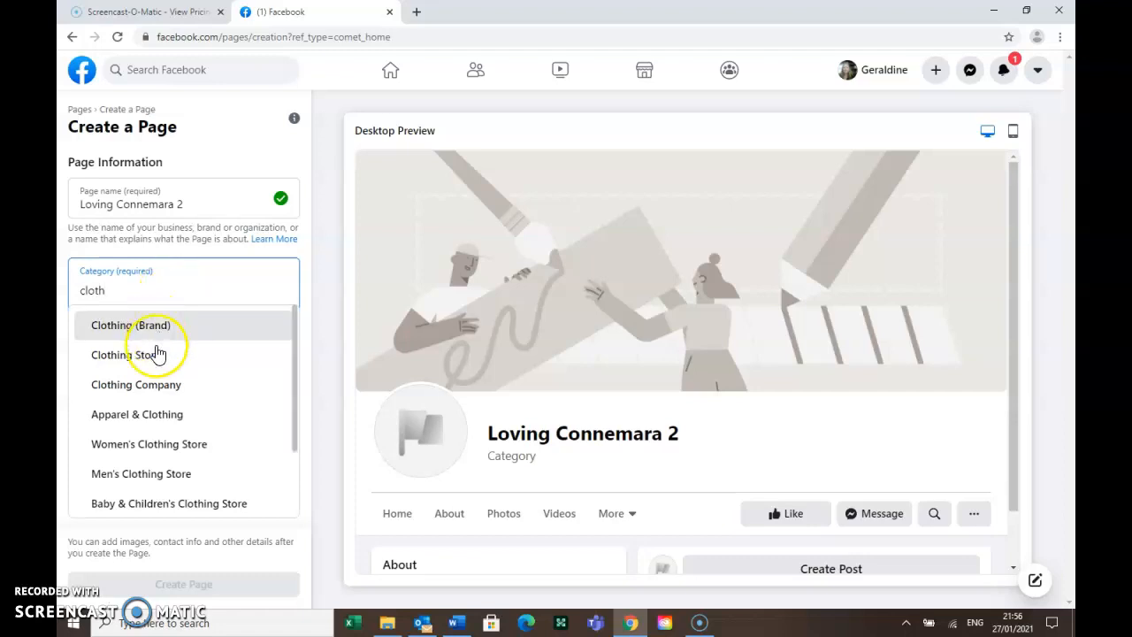
{"action": "left_click", "coordinate": [157, 350]}
{"action": "type", "text": "acces"}
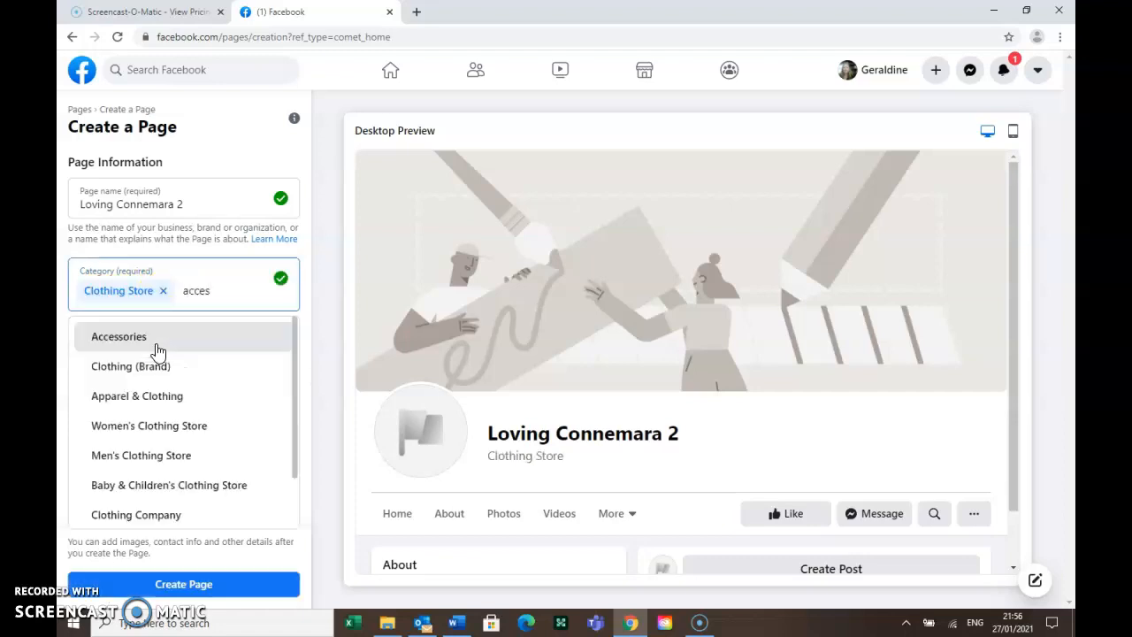
{"action": "left_click", "coordinate": [157, 350]}
{"action": "type", "text": "clot"}
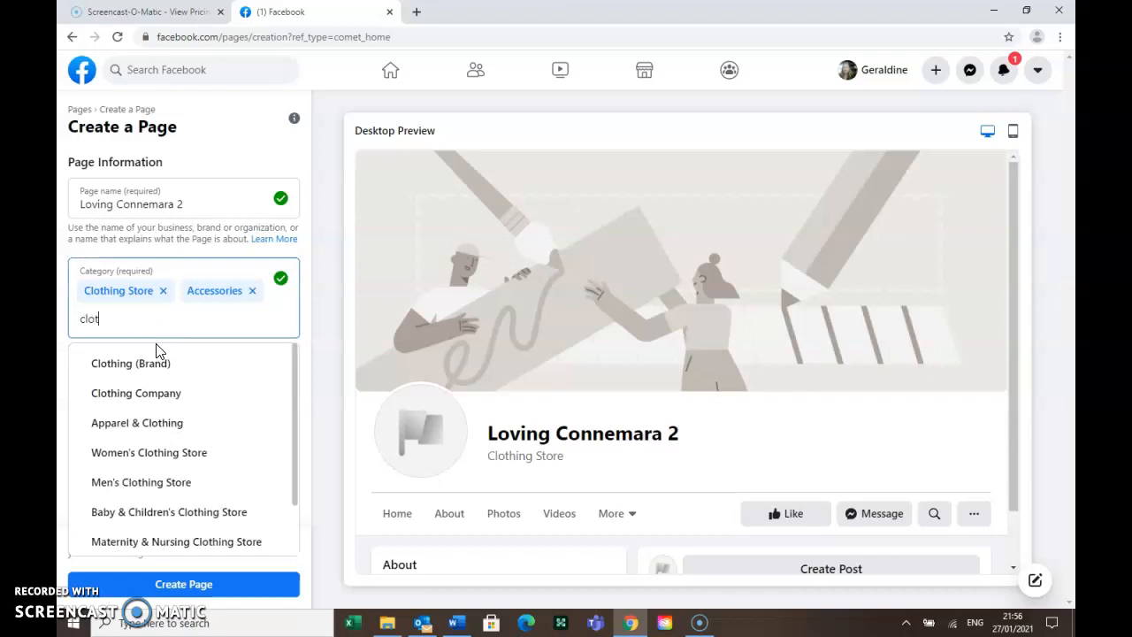
{"action": "left_click", "coordinate": [162, 425]}
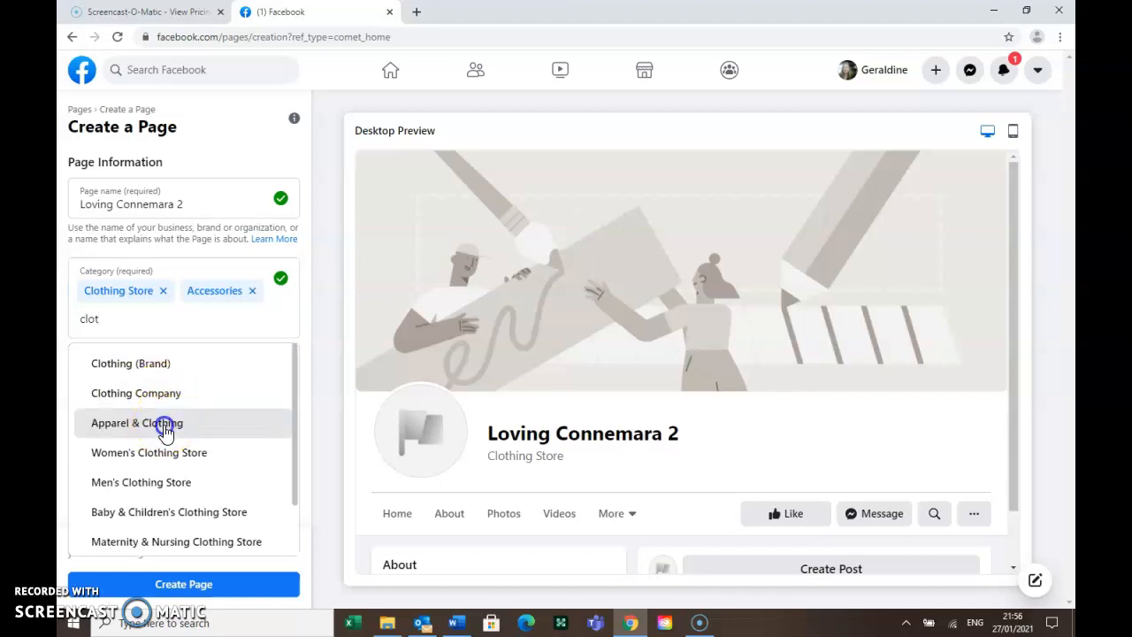
{"action": "left_click", "coordinate": [164, 421]}
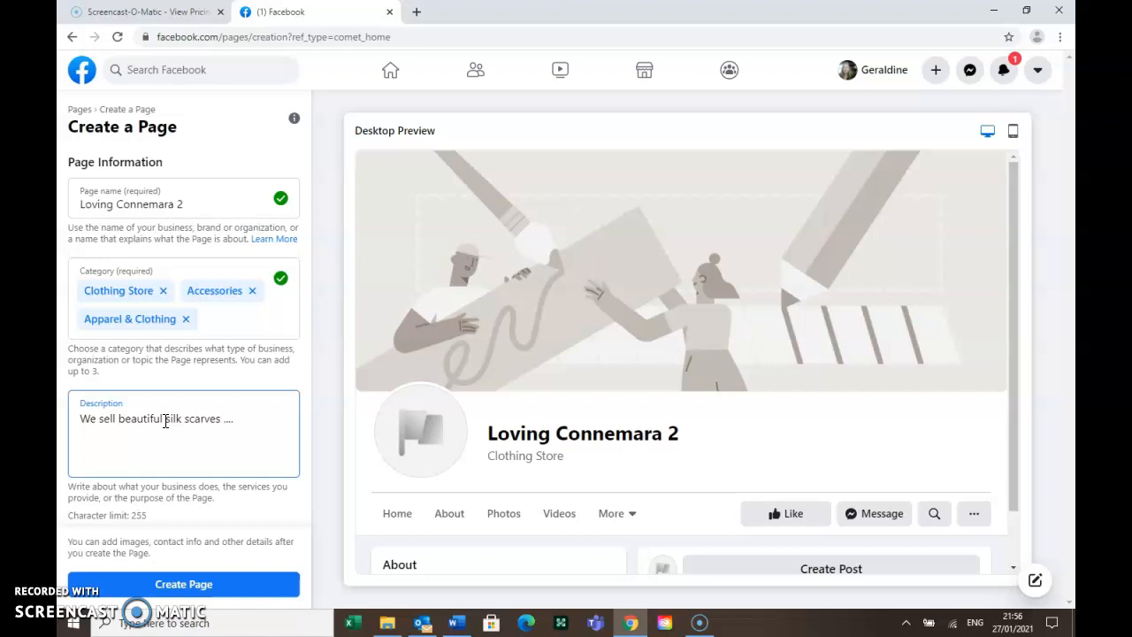
Create the Page with its silk-scarves description and save the setup
{"action": "left_click", "coordinate": [193, 582]}
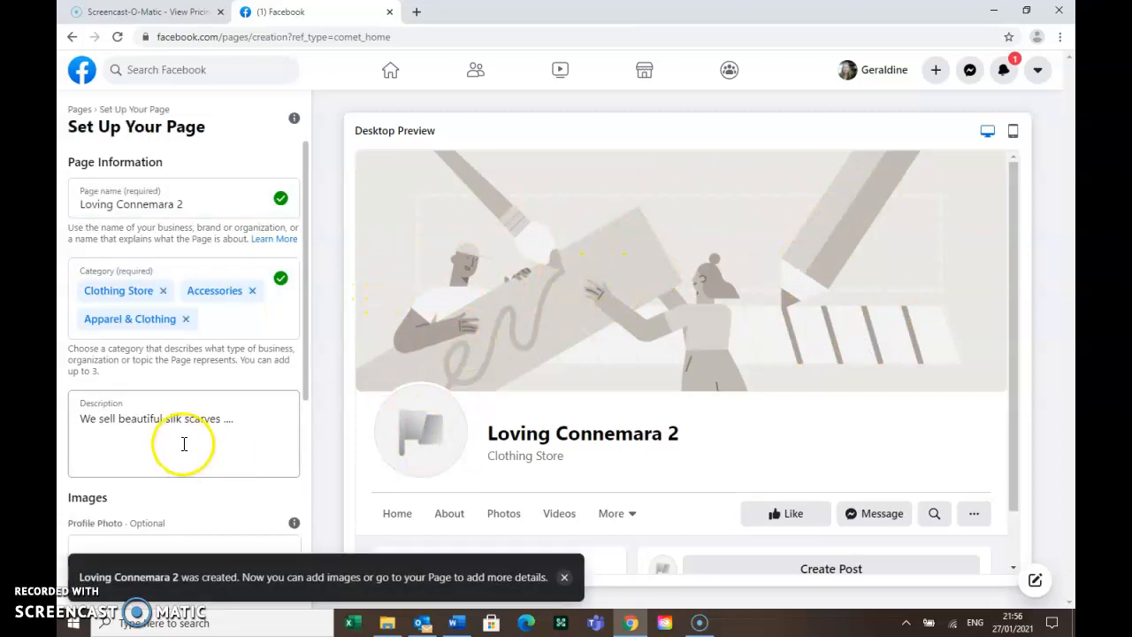
{"action": "left_click", "coordinate": [191, 582]}
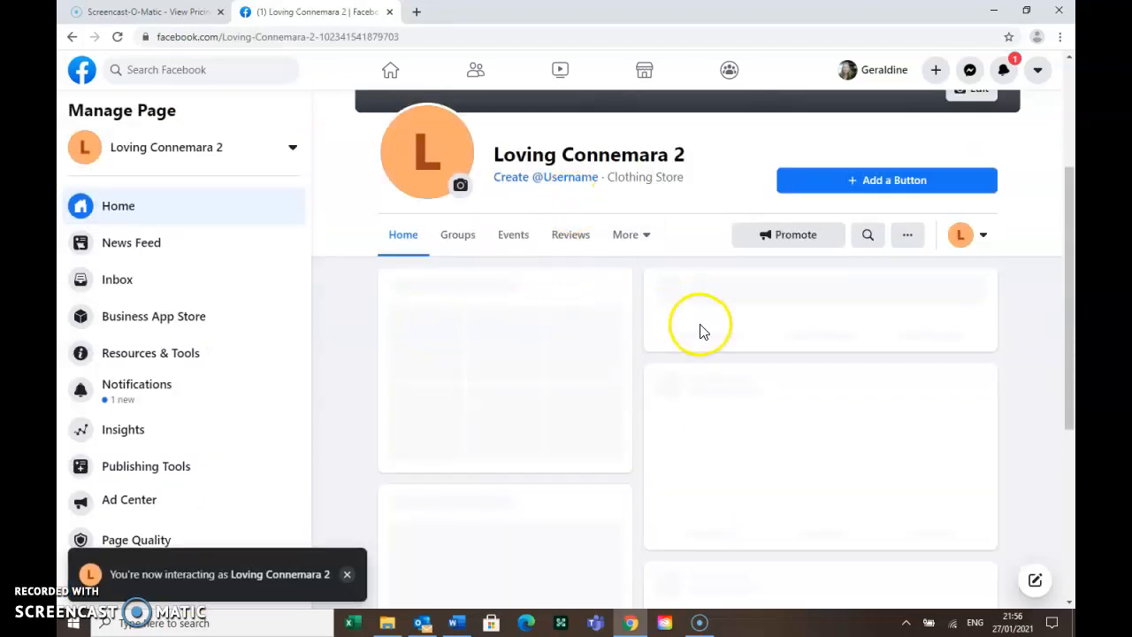
Start a cover slideshow and upload the first slide from the computer
{"action": "scroll", "coordinate": [694, 341], "scroll_direction": "up", "scroll_amount": 3}
{"action": "left_click", "coordinate": [979, 313]}
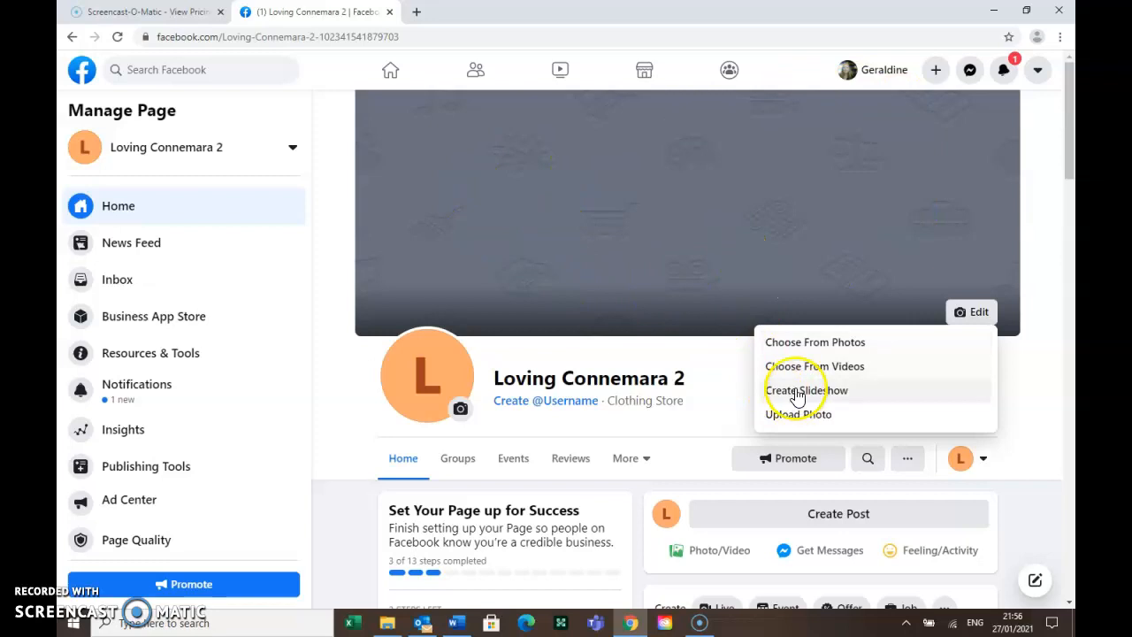
{"action": "left_click", "coordinate": [796, 395]}
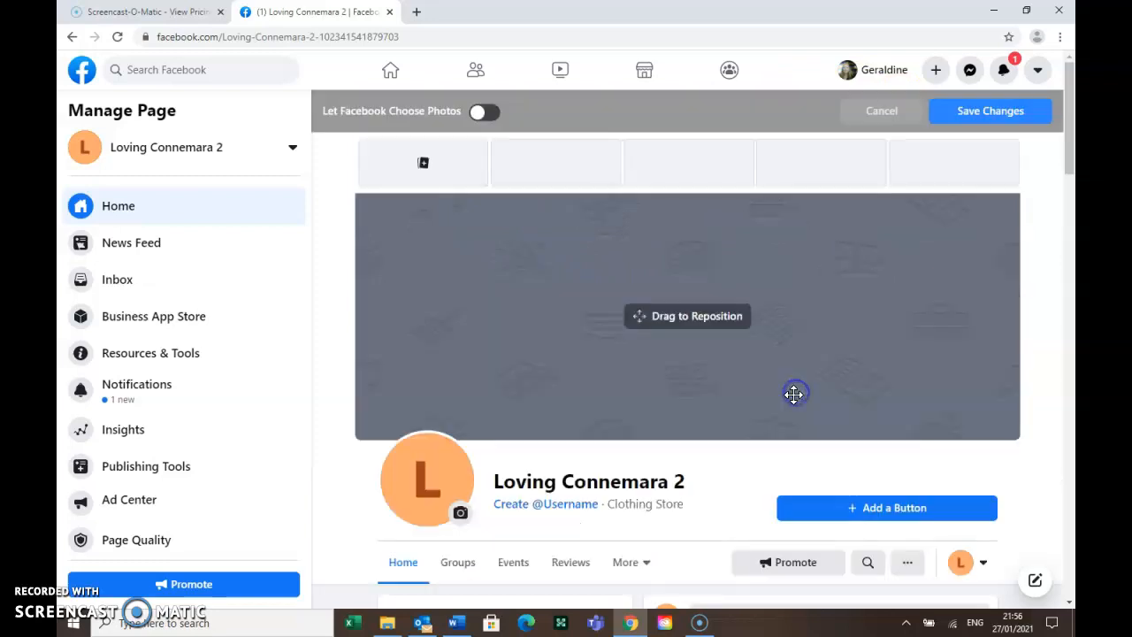
{"action": "left_click", "coordinate": [426, 166]}
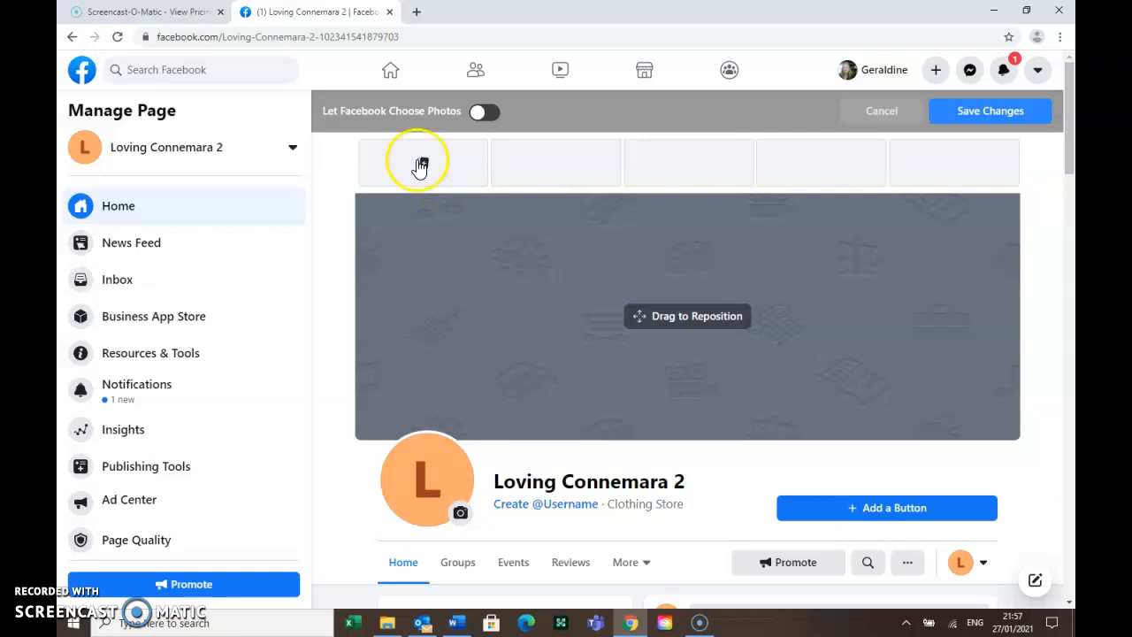
{"action": "left_click", "coordinate": [424, 165]}
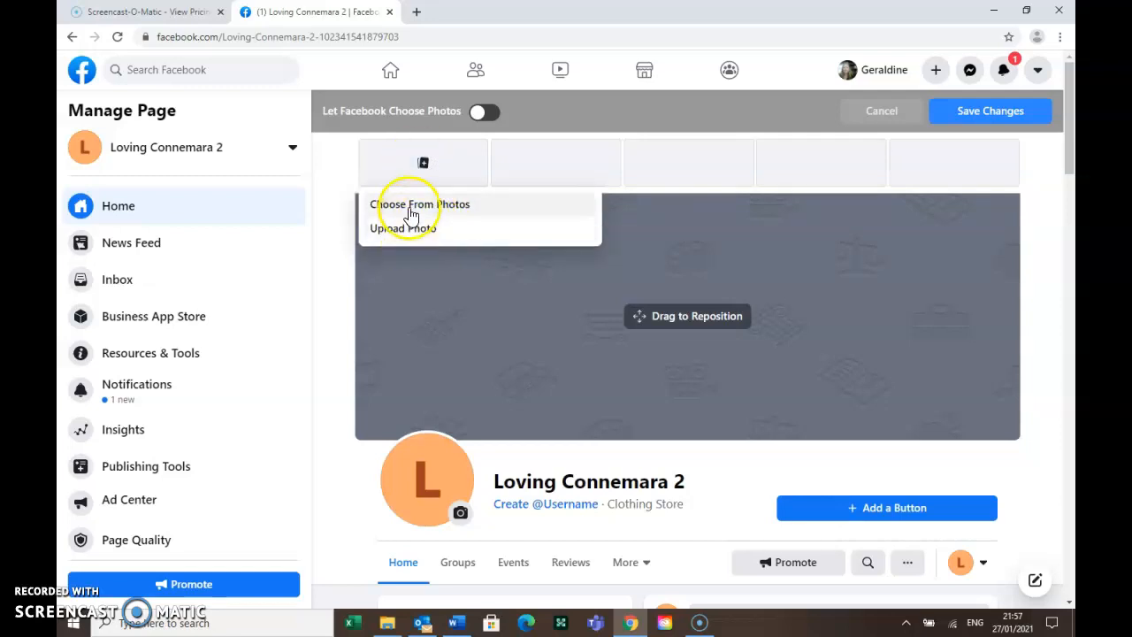
{"action": "left_click", "coordinate": [403, 207]}
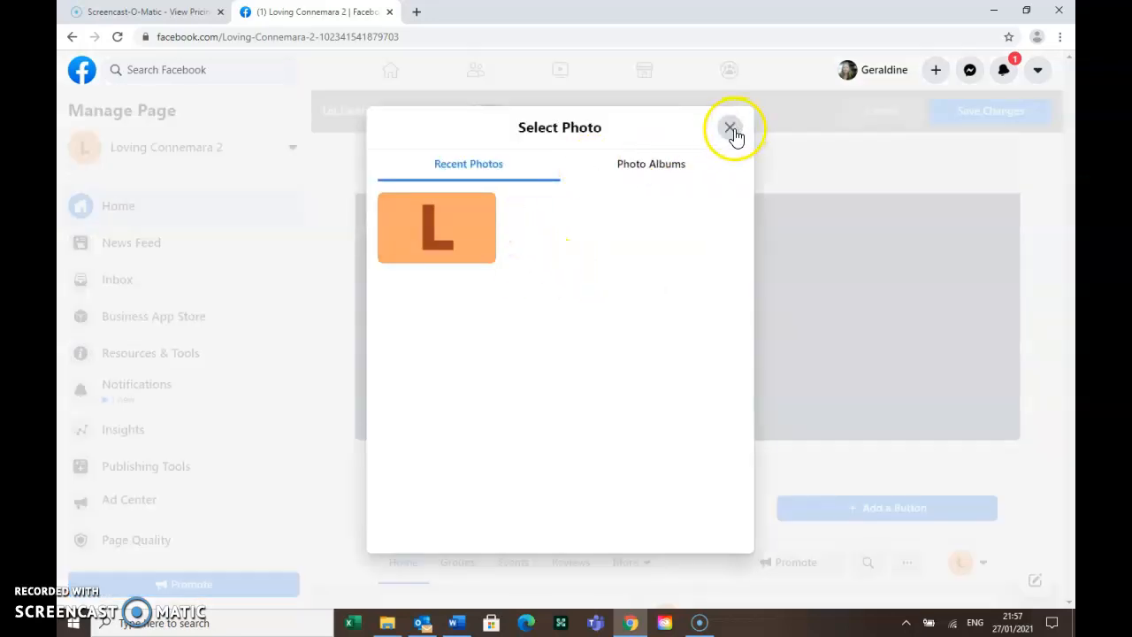
{"action": "left_click", "coordinate": [729, 128]}
{"action": "left_click", "coordinate": [431, 172]}
{"action": "left_click", "coordinate": [430, 236]}
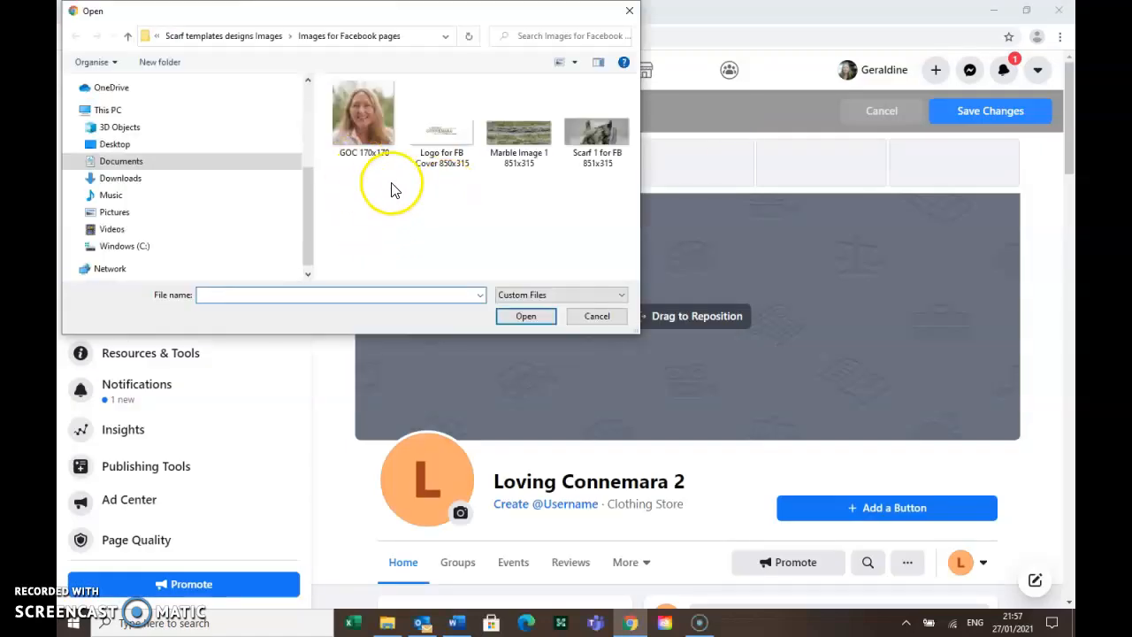
Fill the slideshow with Scarf 1 for FB, Logo for FB Cover and Marble Image 1, scarf first
{"action": "double_click", "coordinate": [597, 133]}
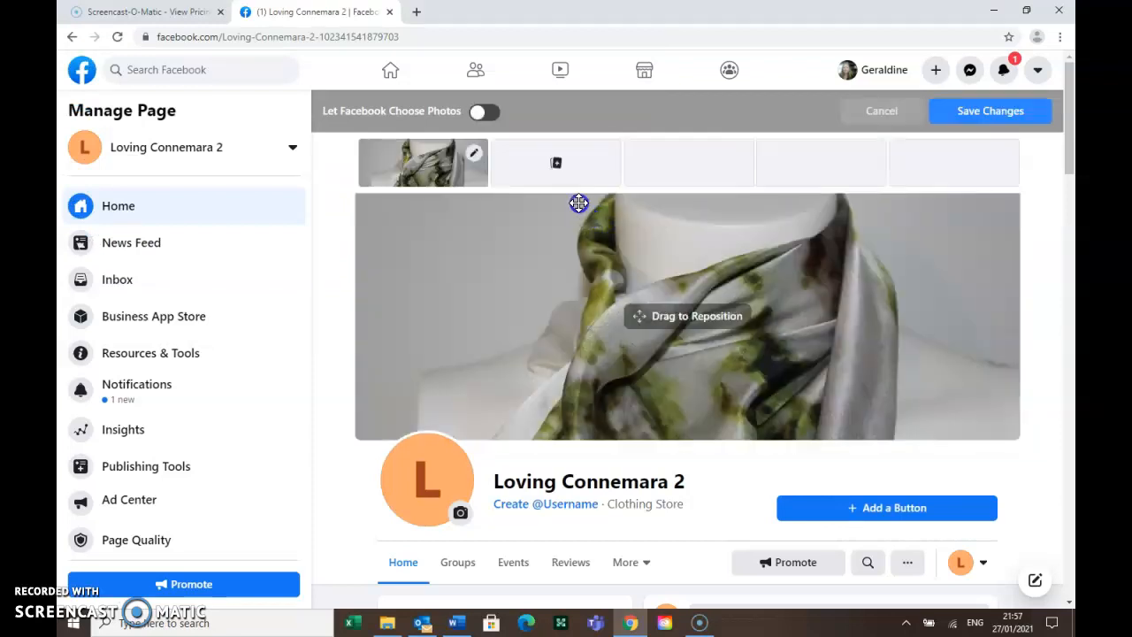
{"action": "left_click", "coordinate": [553, 168]}
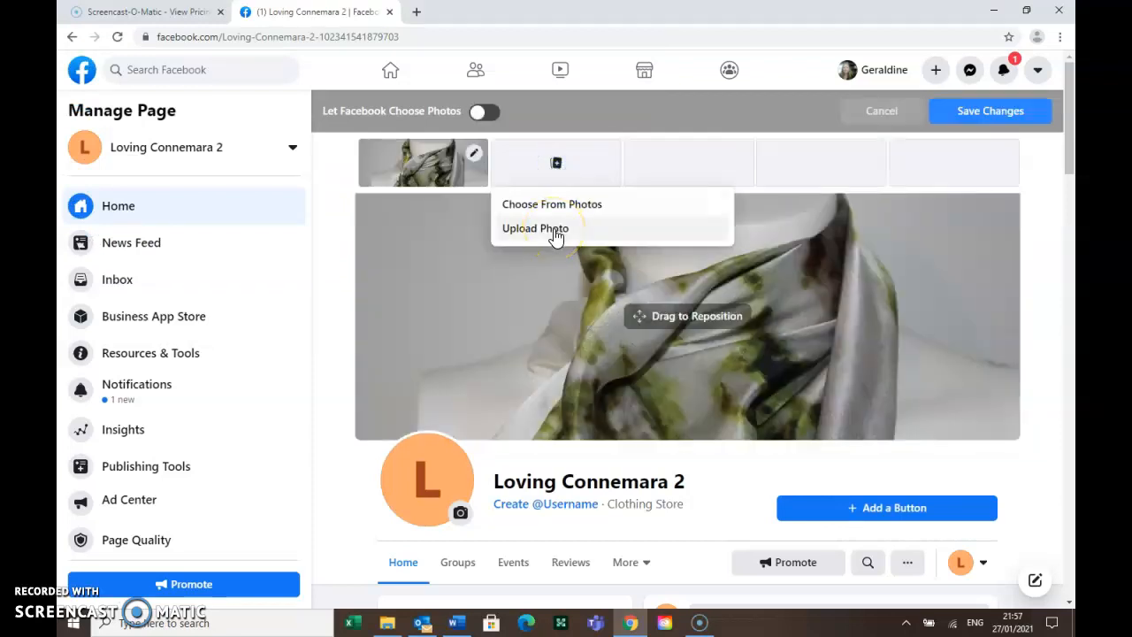
{"action": "left_click", "coordinate": [554, 230]}
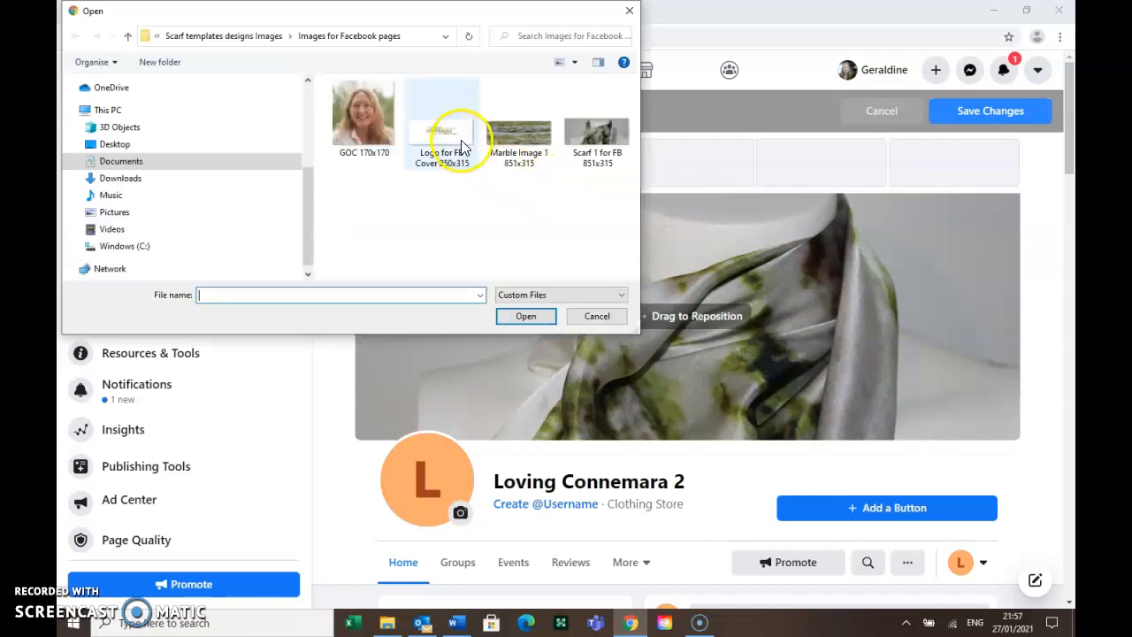
{"action": "double_click", "coordinate": [461, 145]}
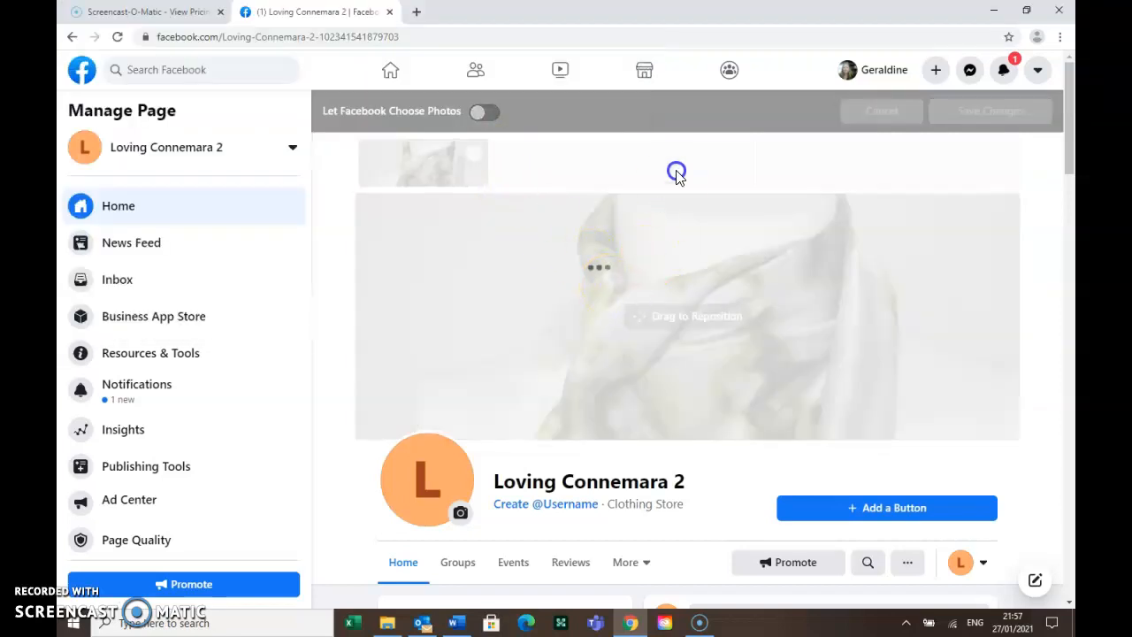
{"action": "left_click", "coordinate": [677, 168]}
{"action": "left_click", "coordinate": [677, 240]}
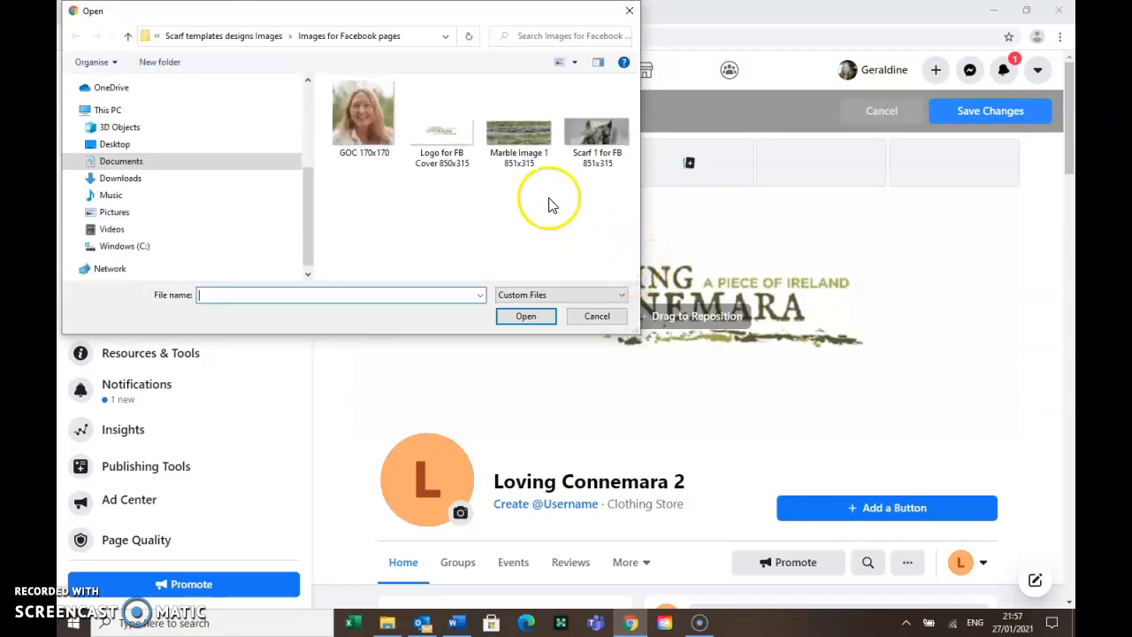
{"action": "double_click", "coordinate": [518, 128]}
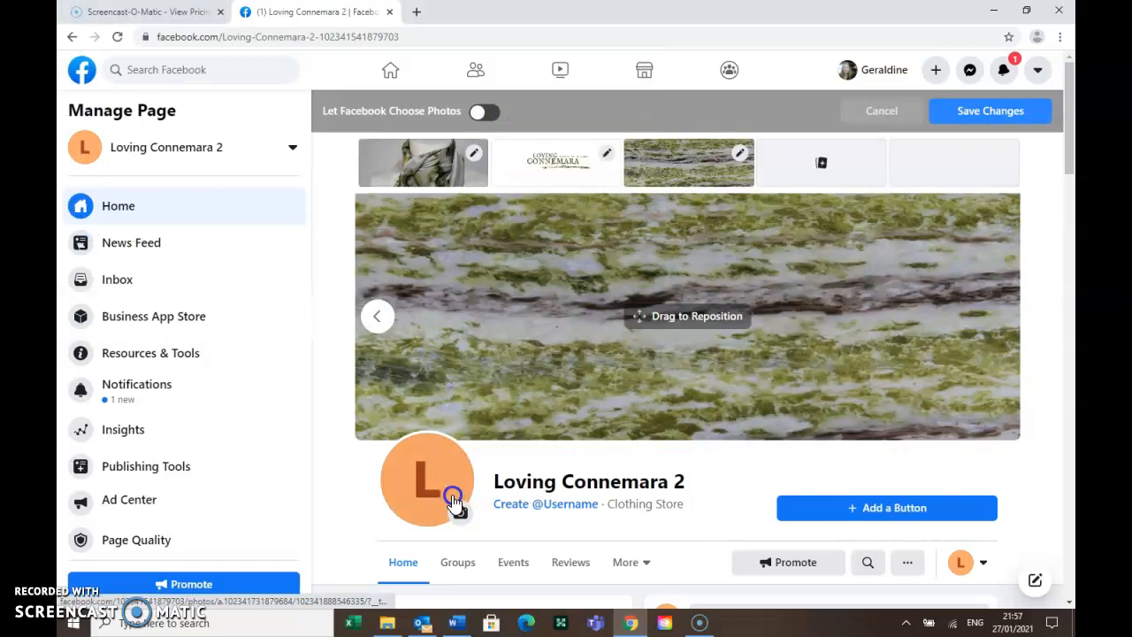
{"action": "left_click", "coordinate": [379, 321]}
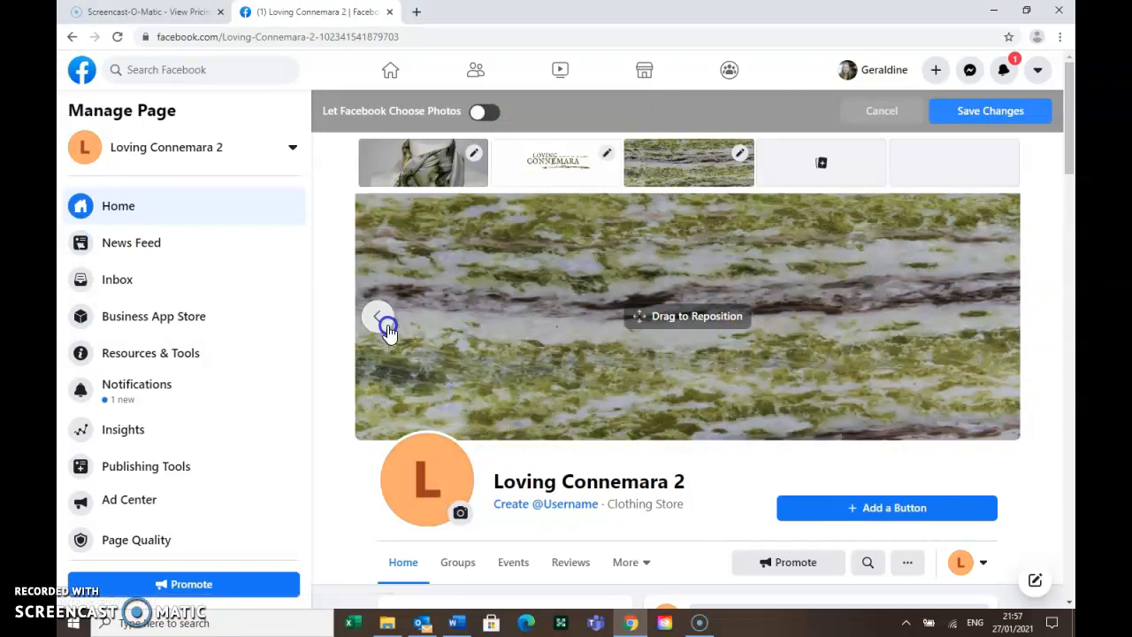
{"action": "left_click", "coordinate": [386, 325]}
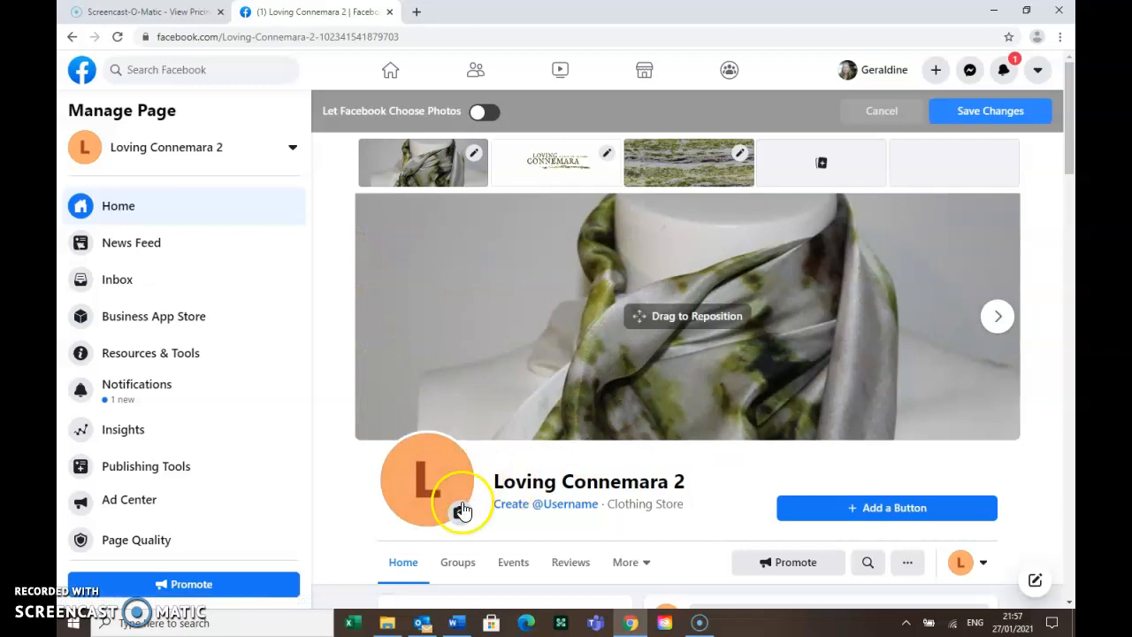
Replace the orange L profile picture with the uploaded portrait photo and save it
{"action": "left_click", "coordinate": [459, 513]}
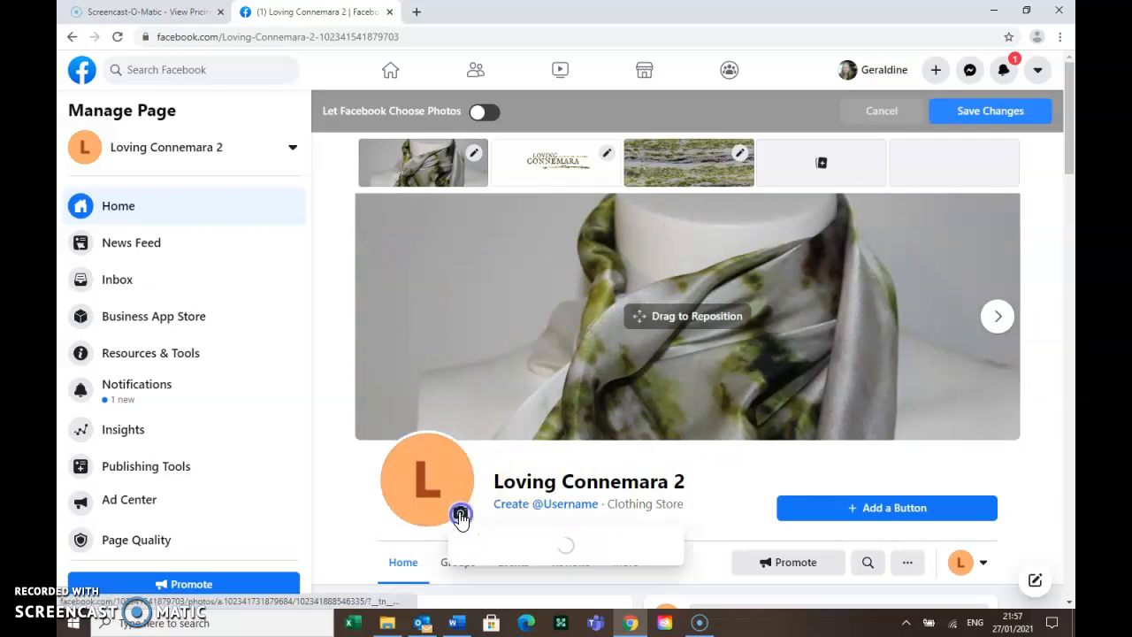
{"action": "left_click", "coordinate": [491, 556]}
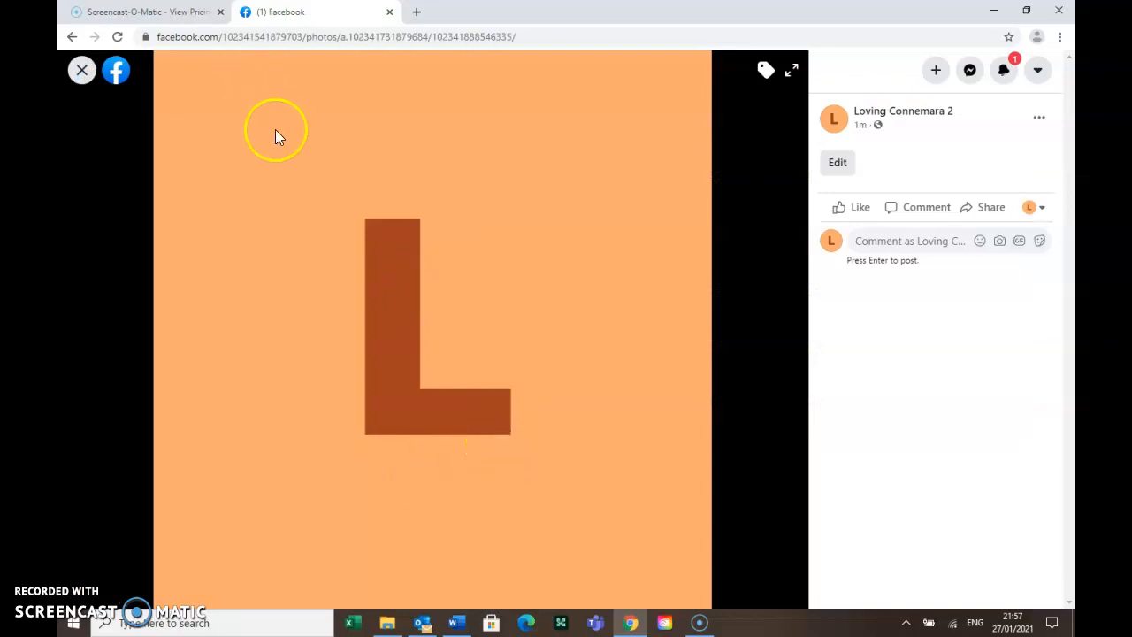
{"action": "left_click", "coordinate": [81, 70]}
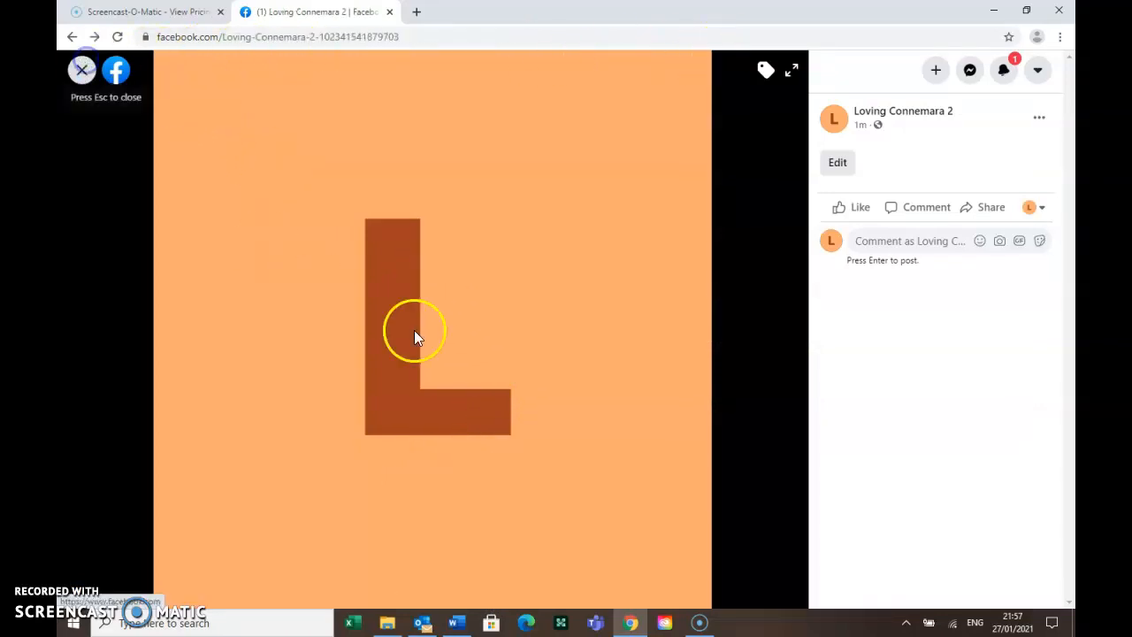
{"action": "left_click", "coordinate": [459, 514]}
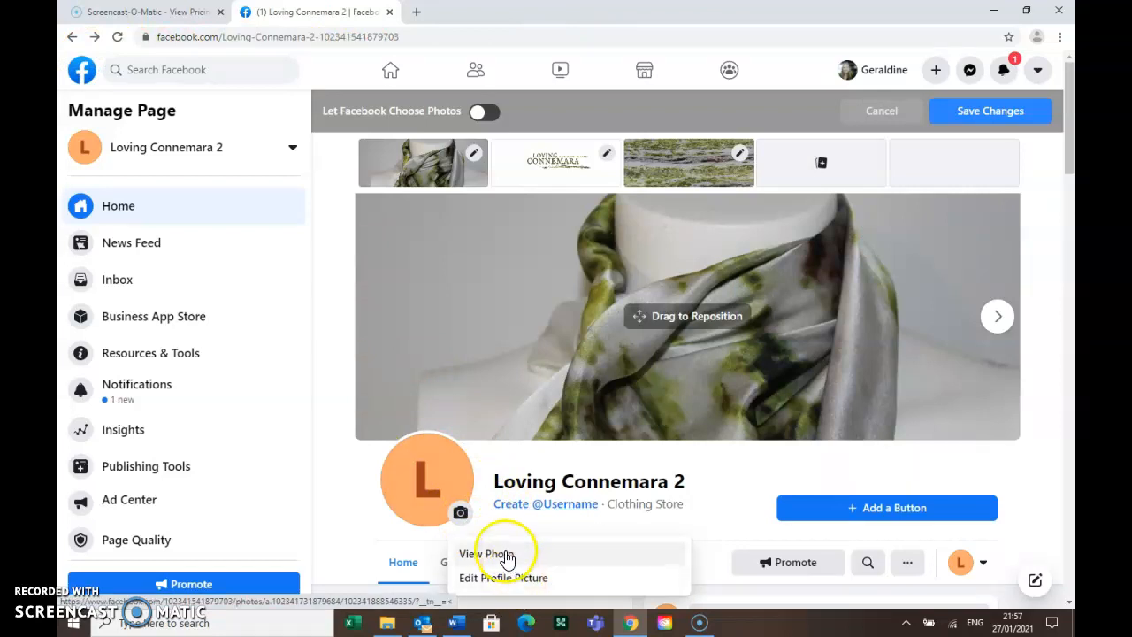
{"action": "left_click", "coordinate": [508, 577]}
{"action": "left_click", "coordinate": [494, 297]}
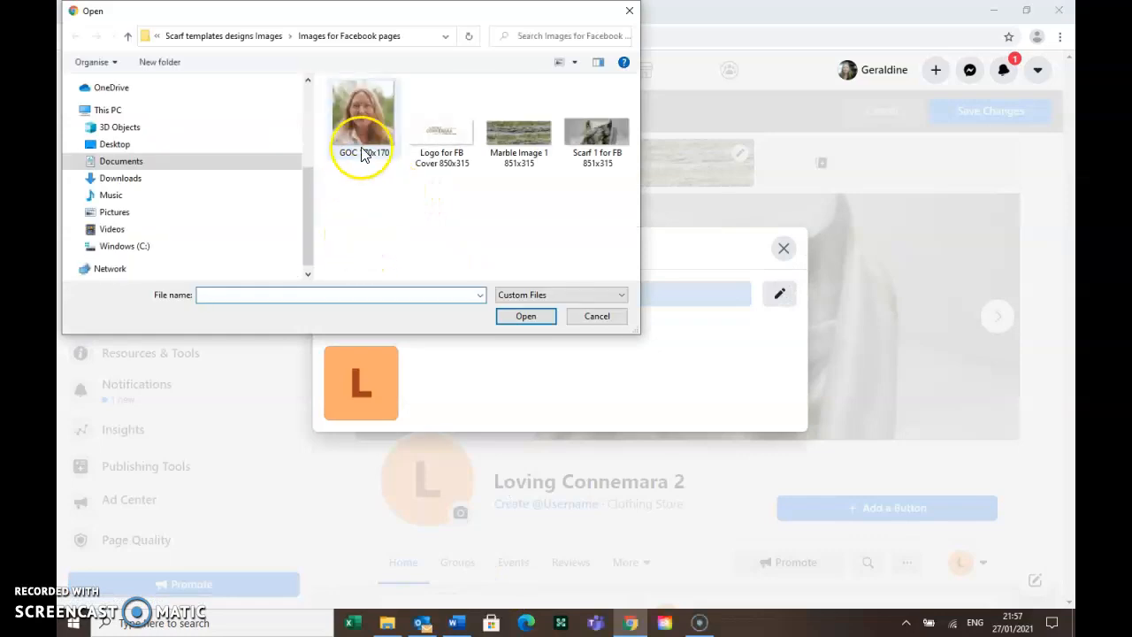
{"action": "double_click", "coordinate": [357, 120]}
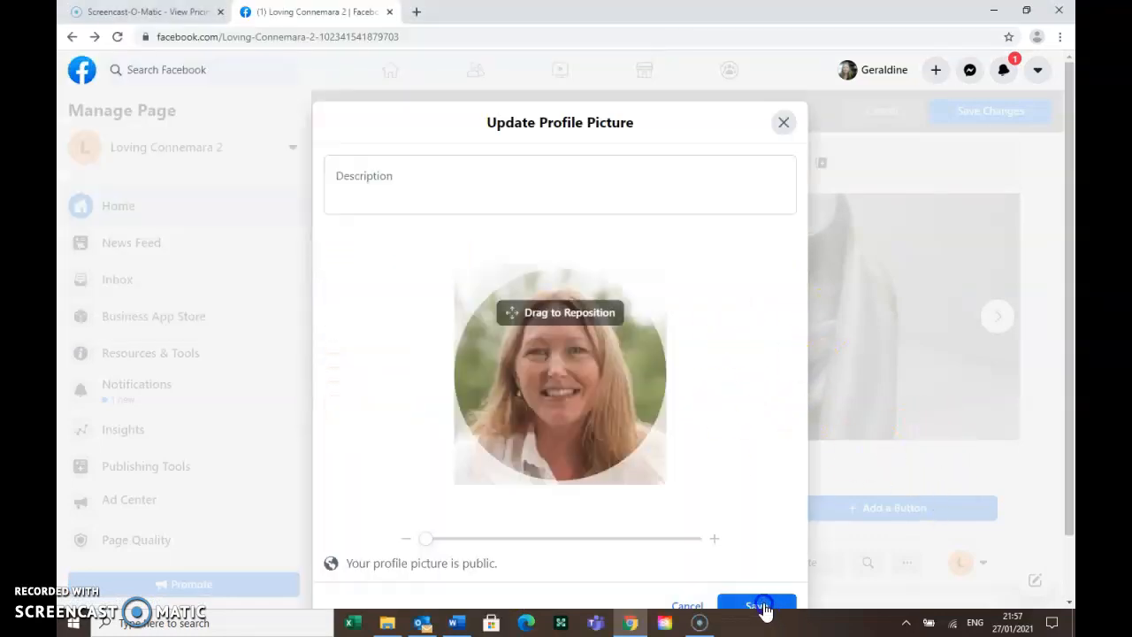
{"action": "left_click", "coordinate": [762, 608]}
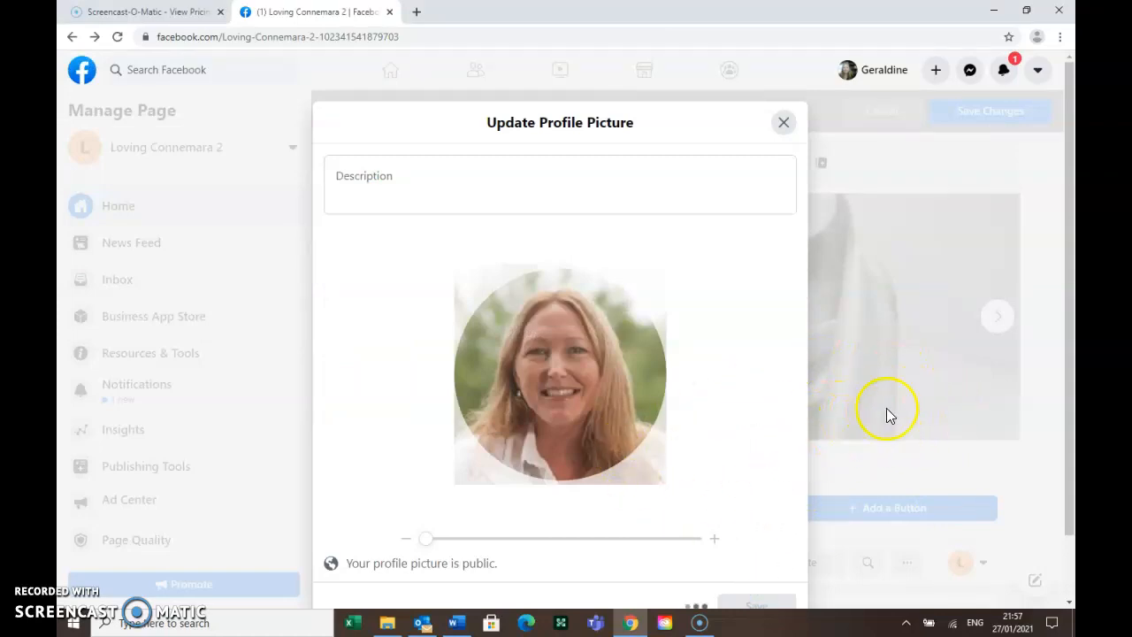
{"action": "scroll", "coordinate": [760, 543], "scroll_direction": "down", "scroll_amount": 1}
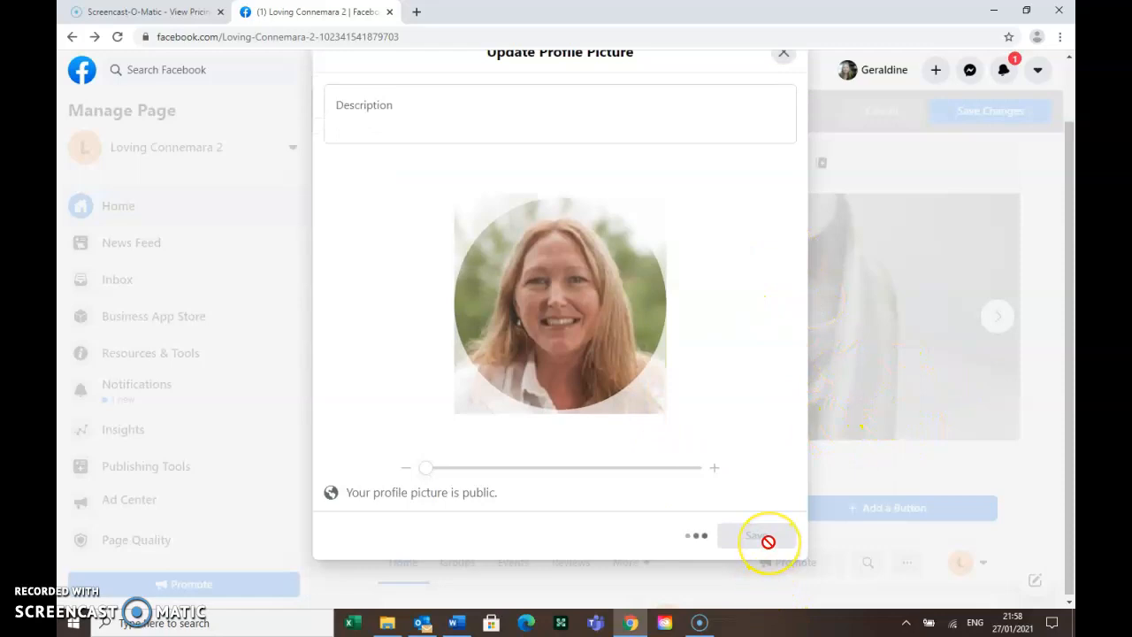
{"action": "scroll", "coordinate": [682, 475], "scroll_direction": "down", "scroll_amount": 3}
{"action": "scroll", "coordinate": [548, 480], "scroll_direction": "down", "scroll_amount": 1}
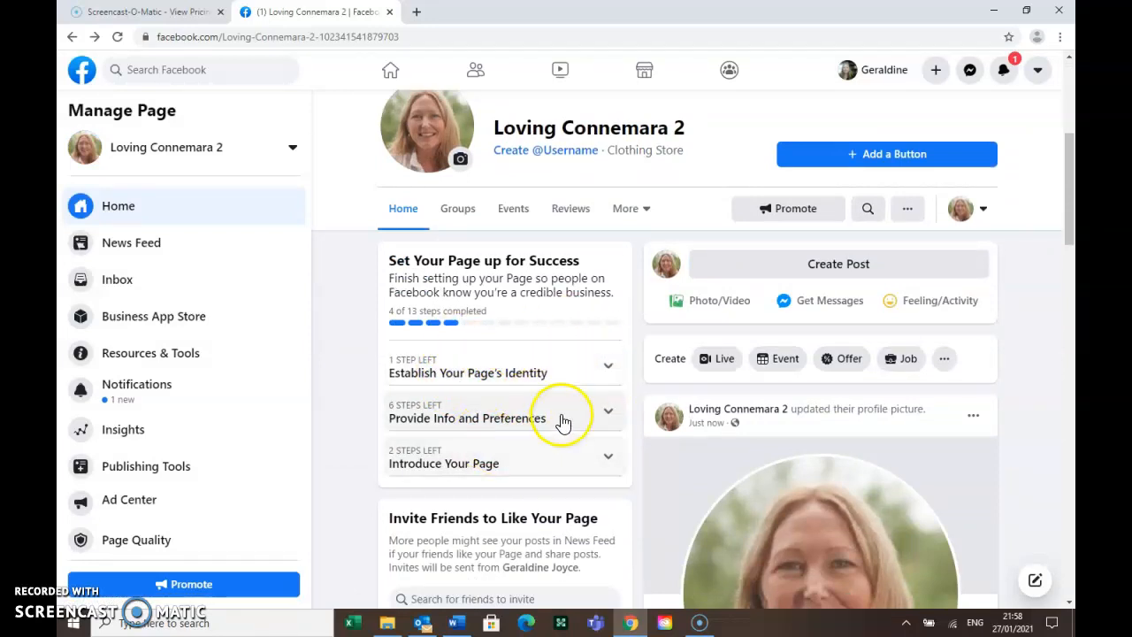
In Set Your Page up for Success, expand the Provide Info and Preferences steps
{"action": "scroll", "coordinate": [475, 424], "scroll_direction": "down", "scroll_amount": 1}
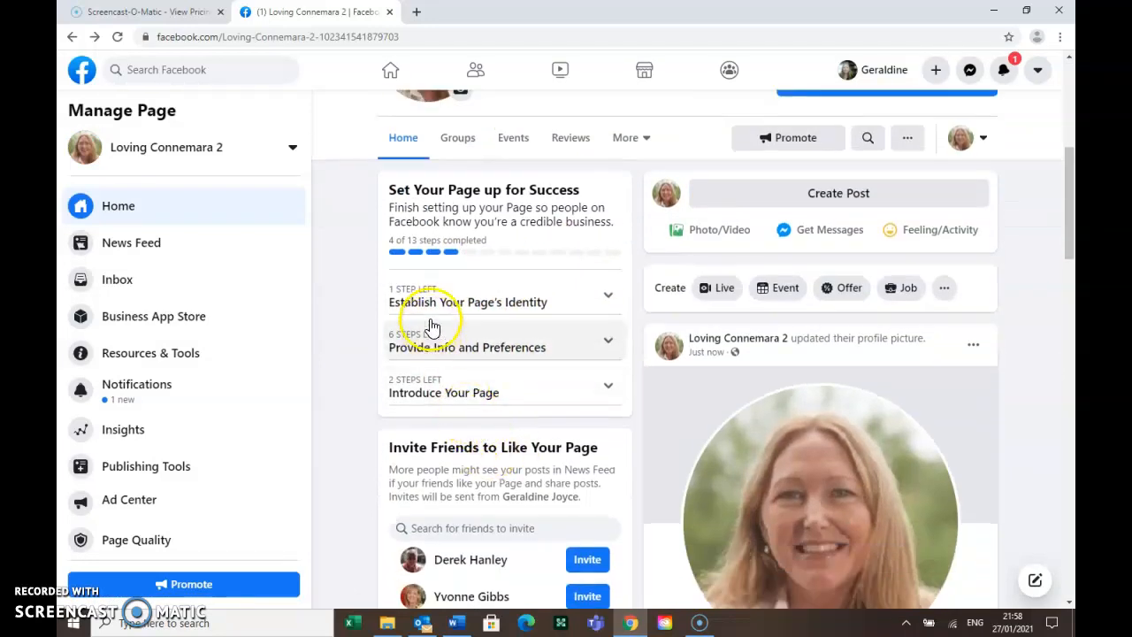
{"action": "left_click", "coordinate": [420, 367]}
{"action": "left_click", "coordinate": [414, 347]}
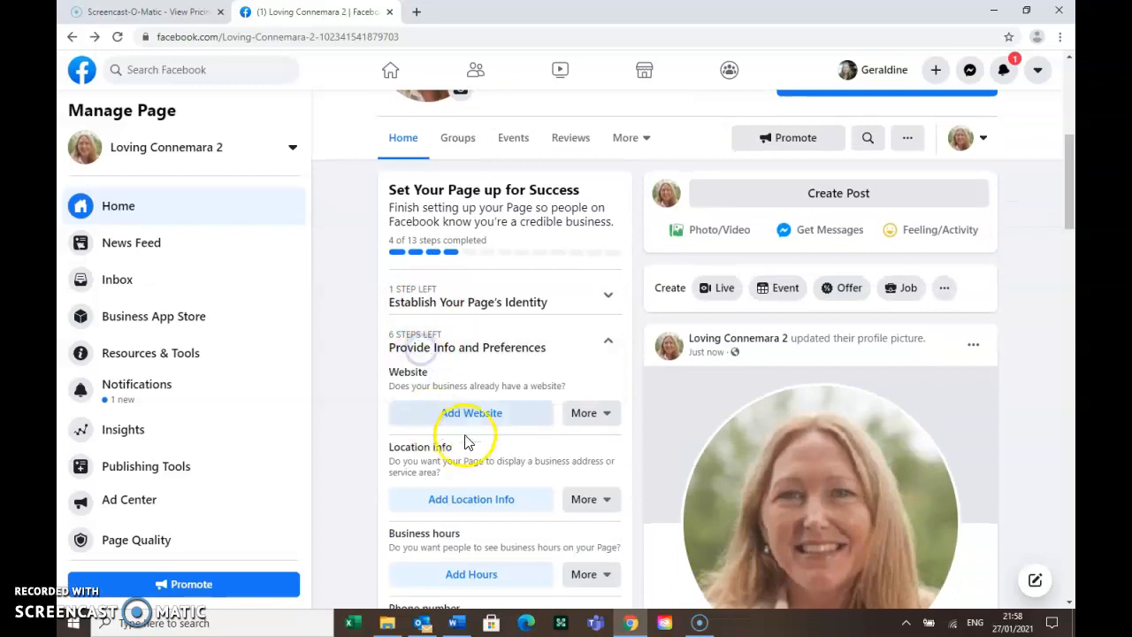
{"action": "scroll", "coordinate": [407, 358], "scroll_direction": "down", "scroll_amount": 2}
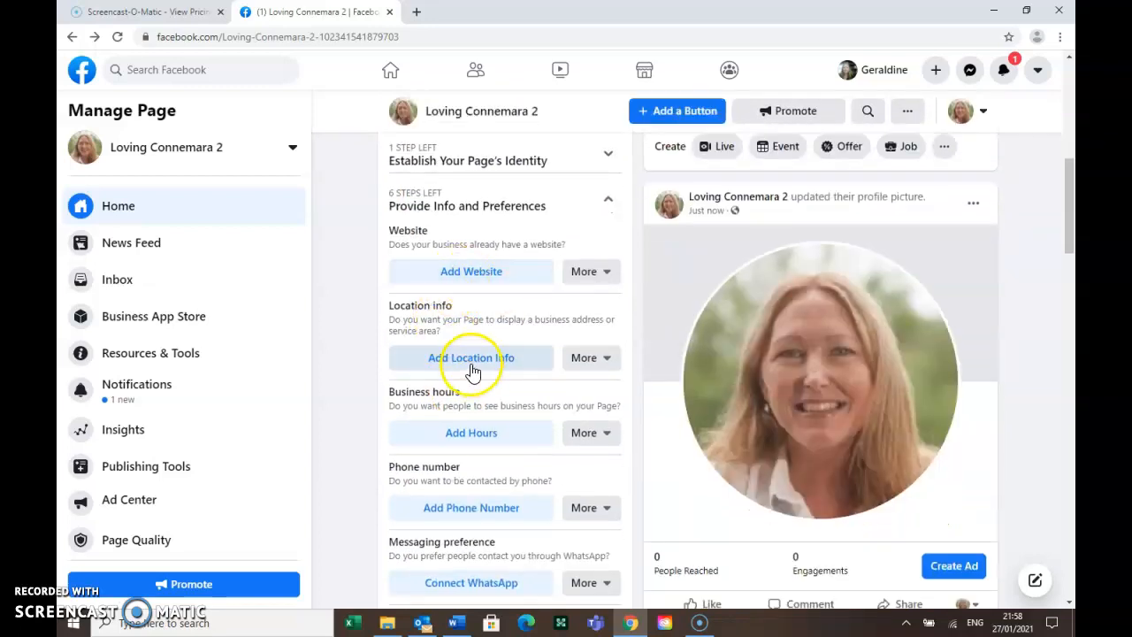
{"action": "scroll", "coordinate": [477, 461], "scroll_direction": "down", "scroll_amount": 2}
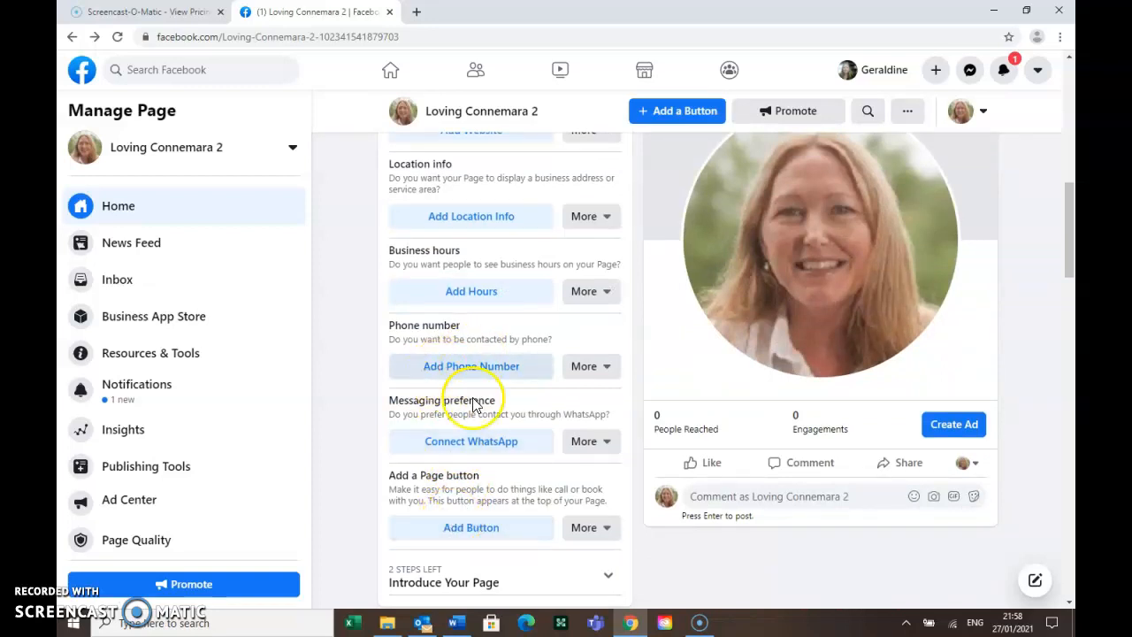
{"action": "scroll", "coordinate": [645, 504], "scroll_direction": "up", "scroll_amount": 5}
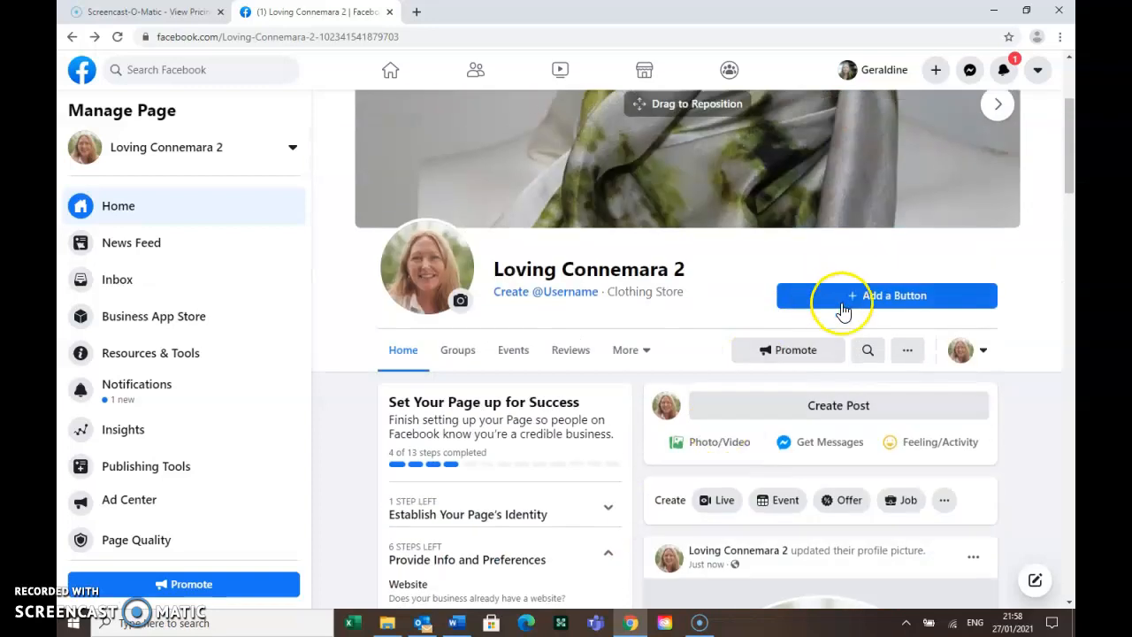
Add a Send Email page button and enter the business e-mail address
{"action": "left_click", "coordinate": [836, 296]}
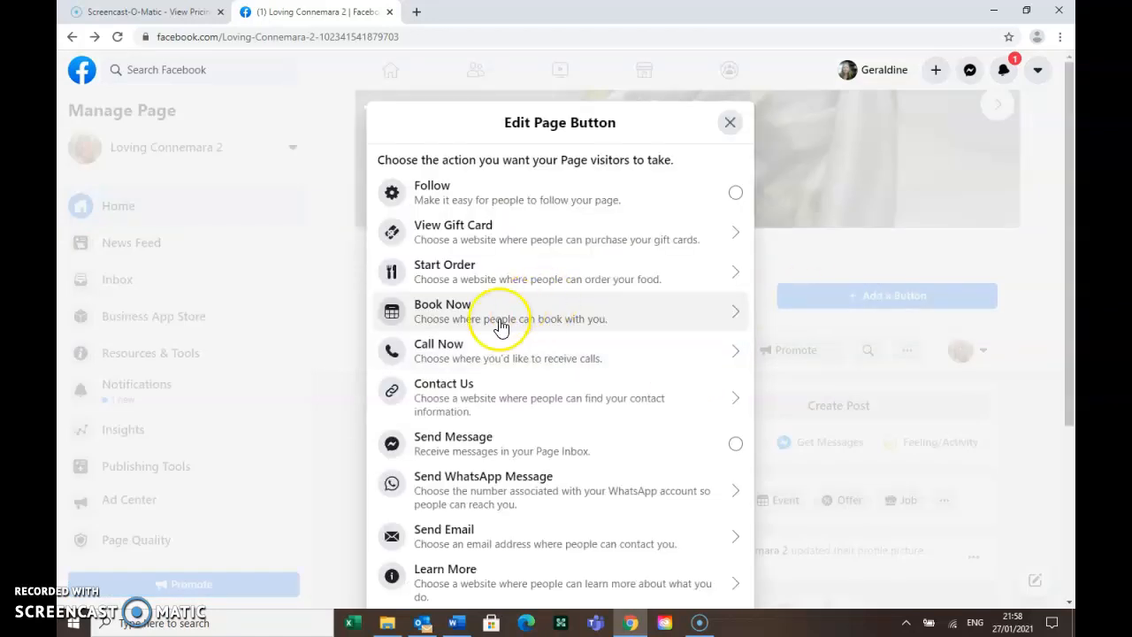
{"action": "left_click", "coordinate": [439, 542]}
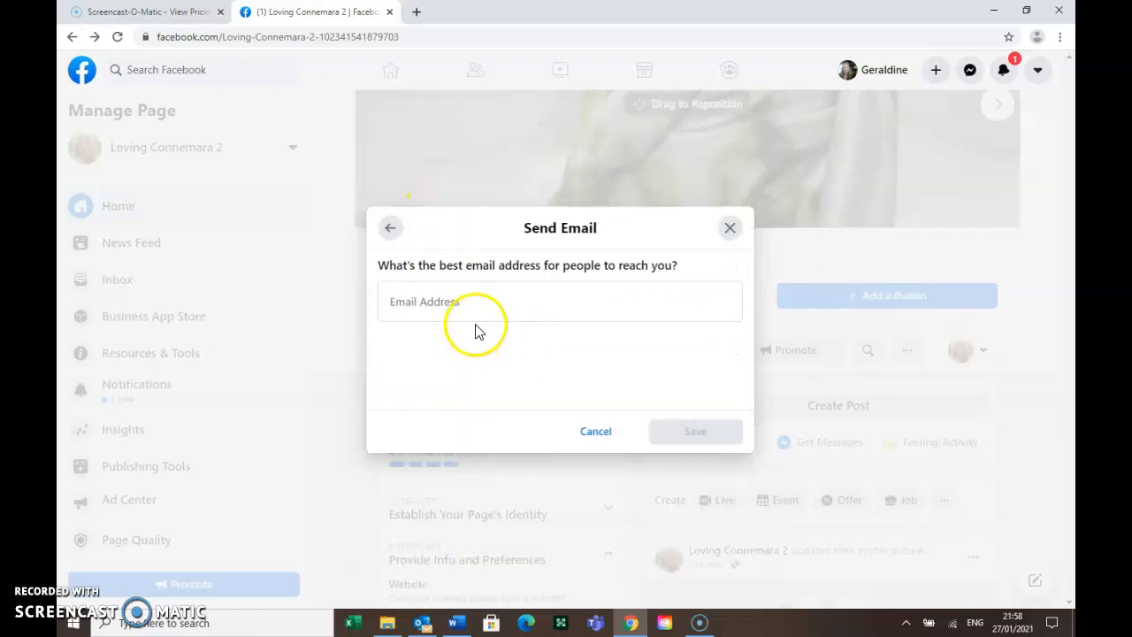
{"action": "left_click", "coordinate": [471, 303]}
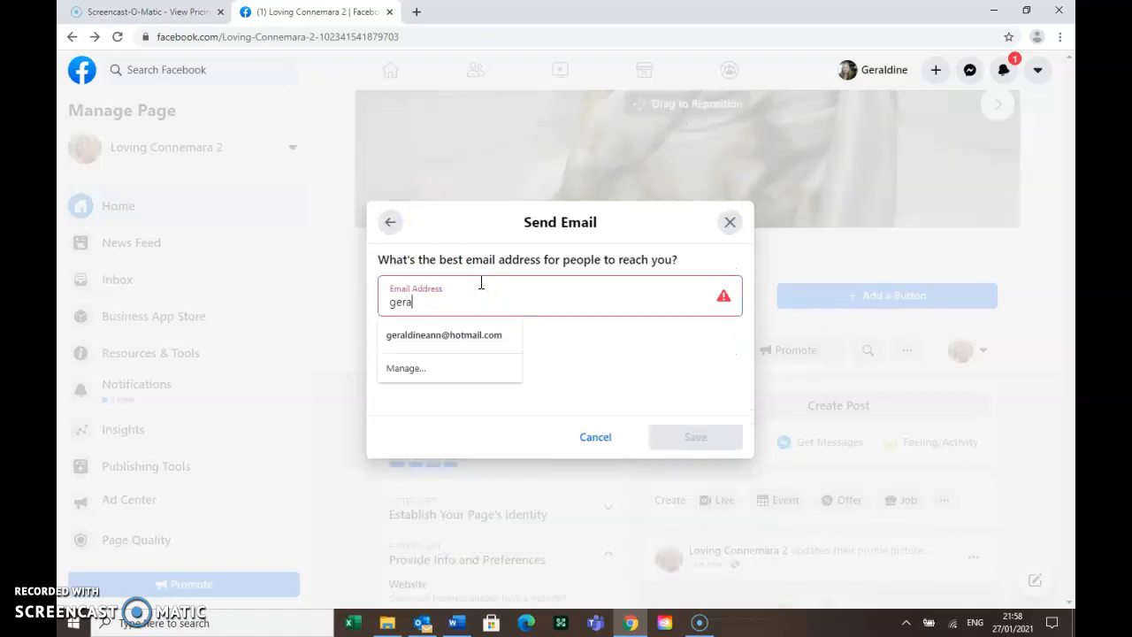
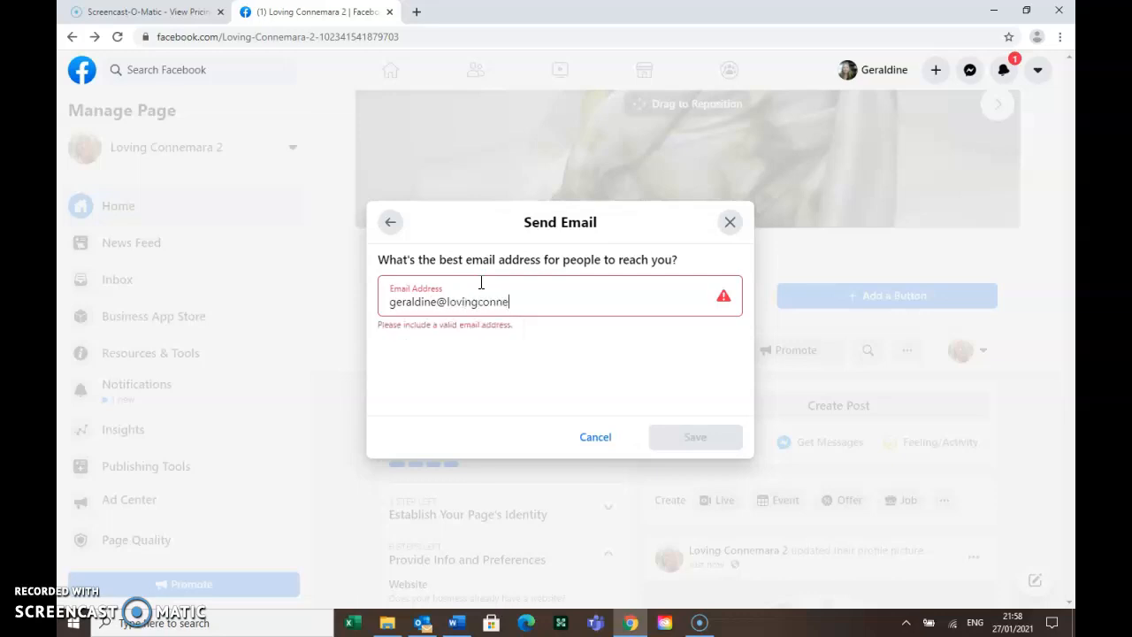
Save the Send Email button and confirm the checklist shows 5 of 13 steps complete
{"action": "left_click", "coordinate": [697, 435]}
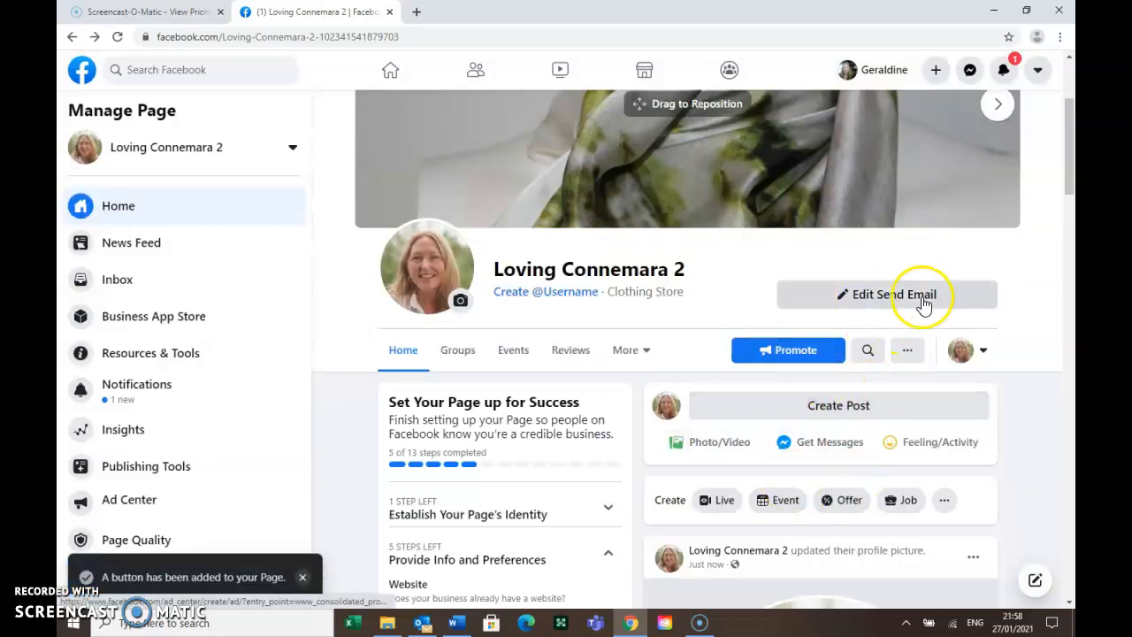
{"action": "scroll", "coordinate": [801, 397], "scroll_direction": "up", "scroll_amount": 3}
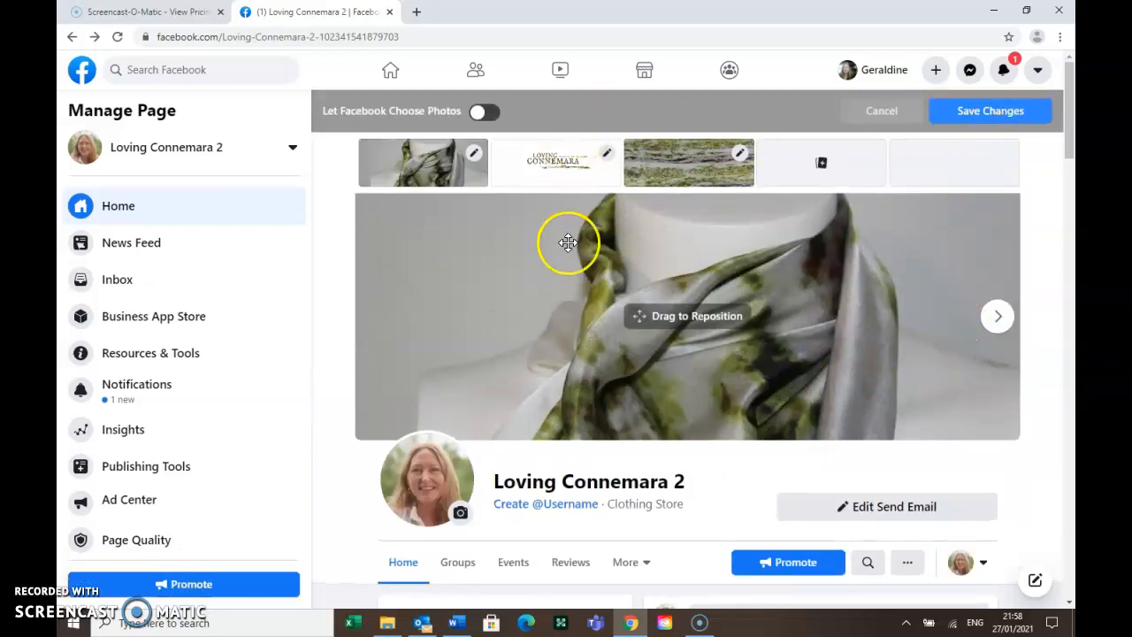
{"action": "scroll", "coordinate": [725, 323], "scroll_direction": "down", "scroll_amount": 5}
{"action": "scroll", "coordinate": [783, 325], "scroll_direction": "down", "scroll_amount": 2}
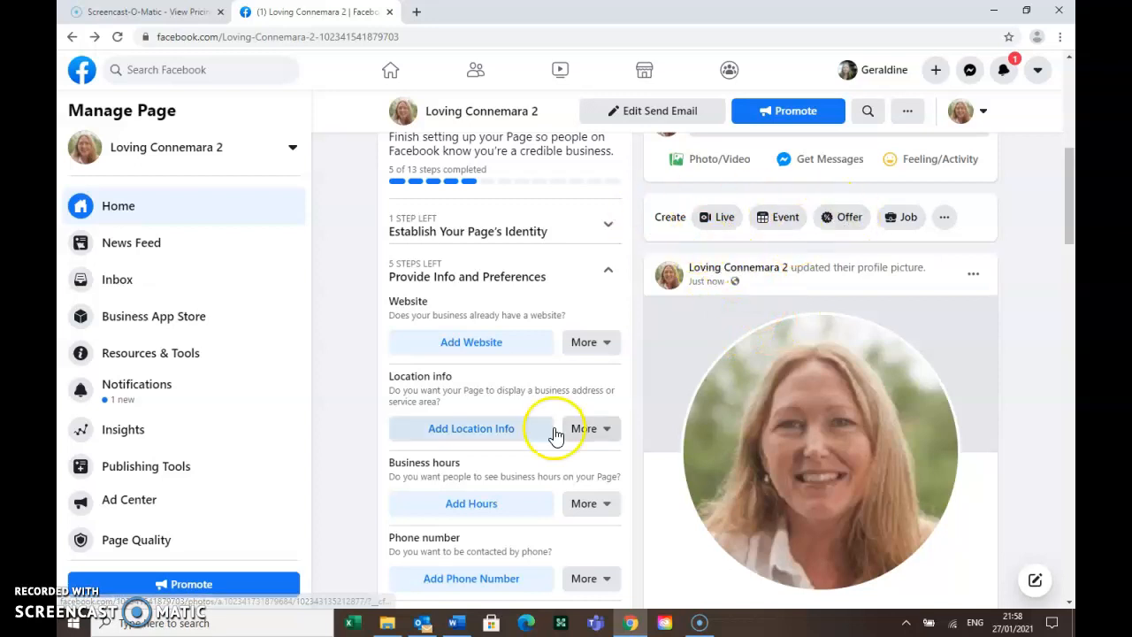
{"action": "scroll", "coordinate": [555, 433], "scroll_direction": "down", "scroll_amount": 2}
{"action": "scroll", "coordinate": [664, 463], "scroll_direction": "down", "scroll_amount": 3}
{"action": "scroll", "coordinate": [610, 471], "scroll_direction": "down", "scroll_amount": 3}
{"action": "scroll", "coordinate": [695, 467], "scroll_direction": "up", "scroll_amount": 8}
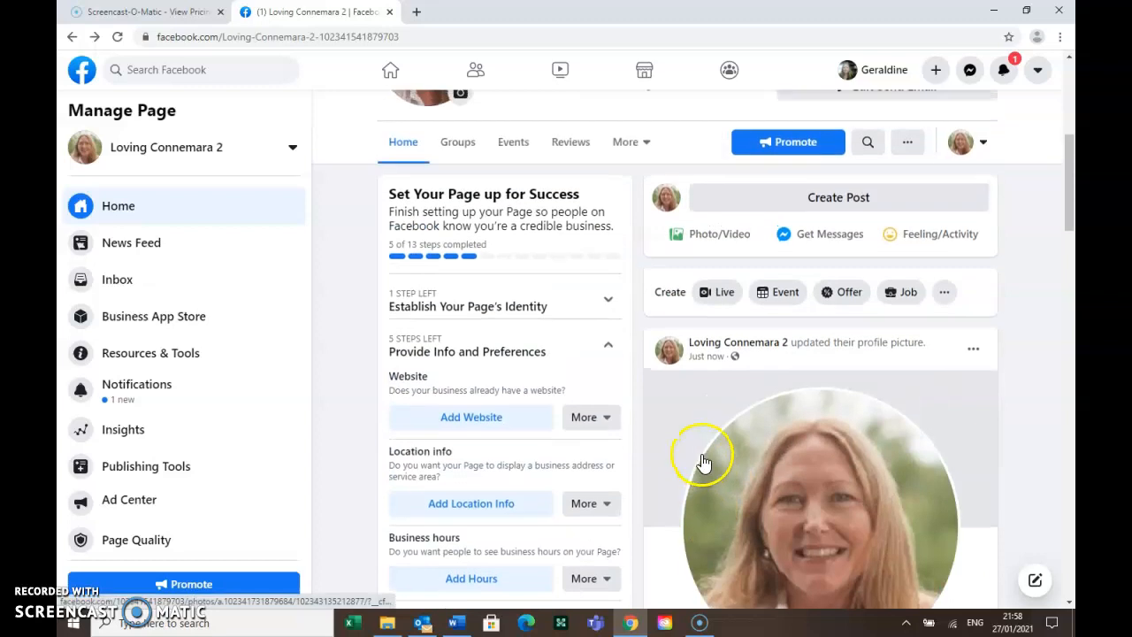
{"action": "scroll", "coordinate": [703, 462], "scroll_direction": "up", "scroll_amount": 3}
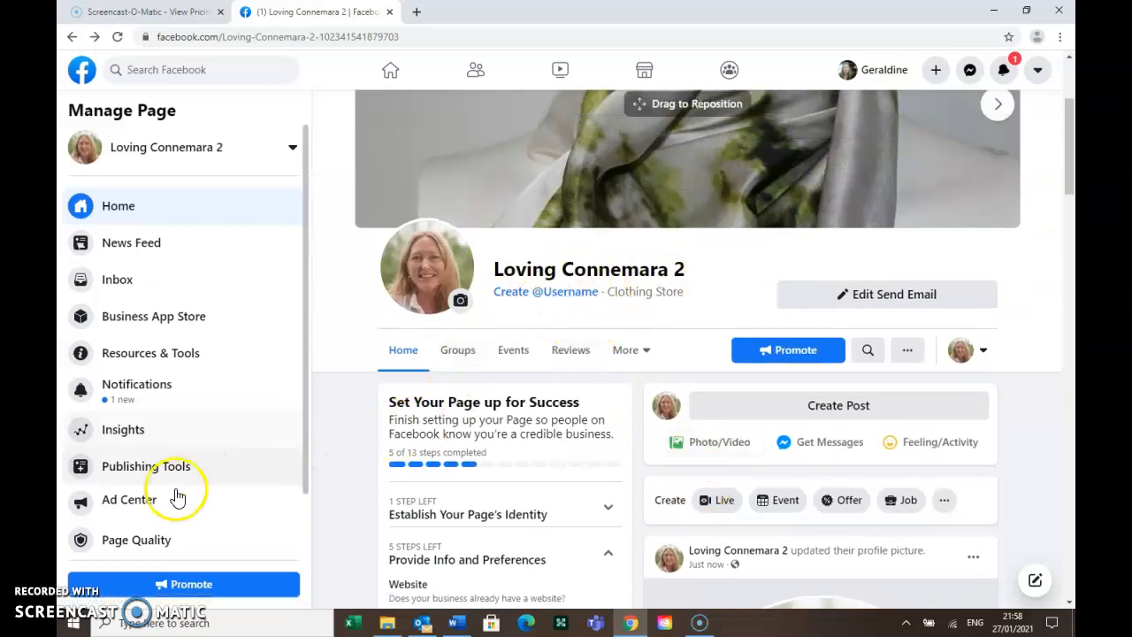